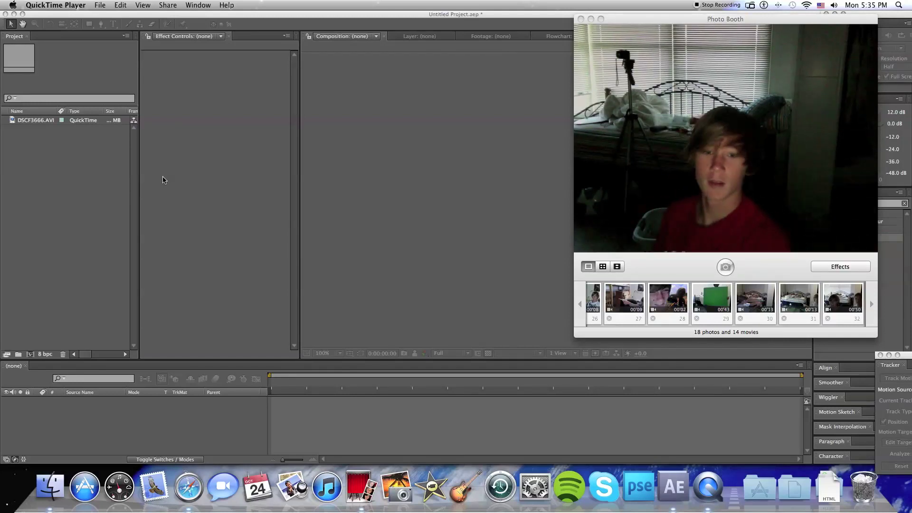
Bring Safari forward, showing the YouTube 'Lumos Harry Potter spell test' video
left_click(189, 494)
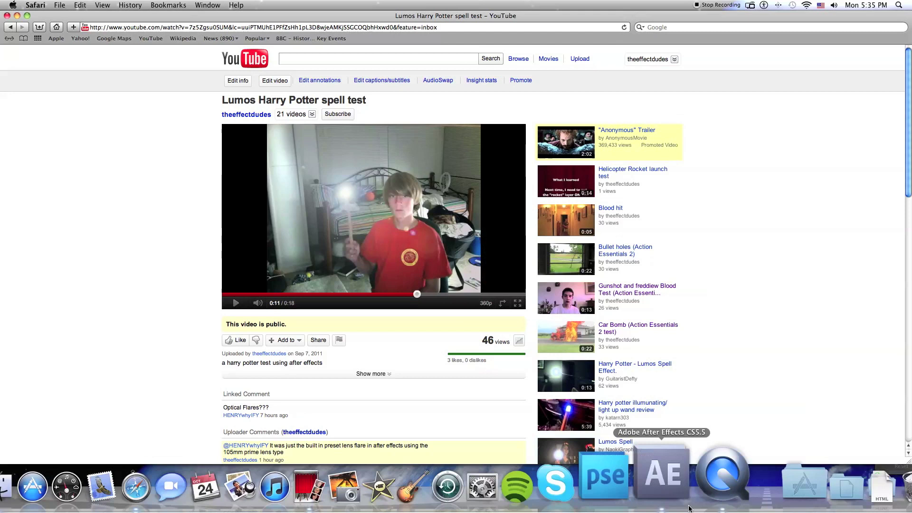
Switch back to the After Effects project and open Photo Booth's webcam view
left_click(679, 489)
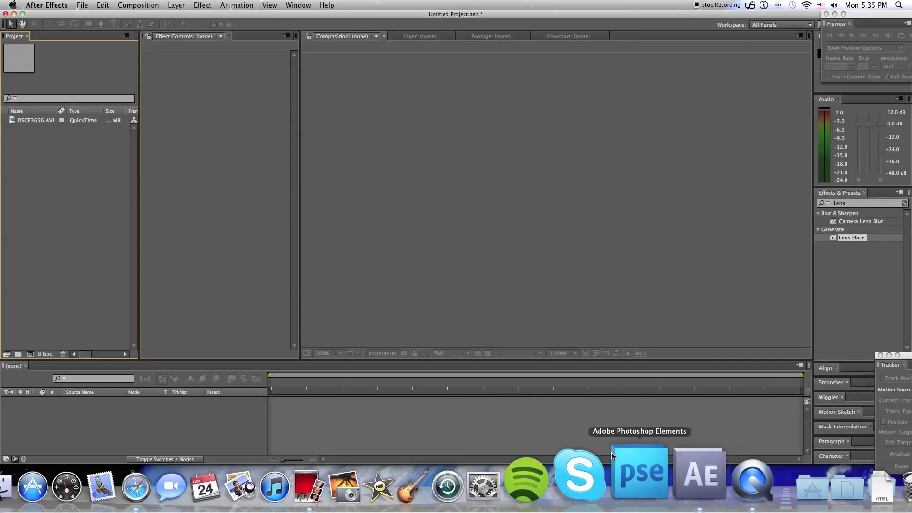
left_click(354, 480)
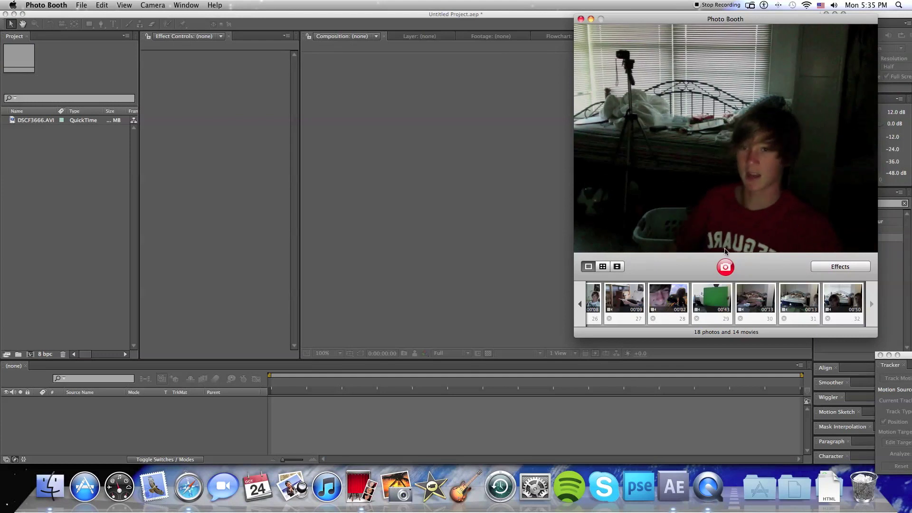
Create a DSCF3666 composition from the DSCF3666.AVI footage
left_click(33, 170)
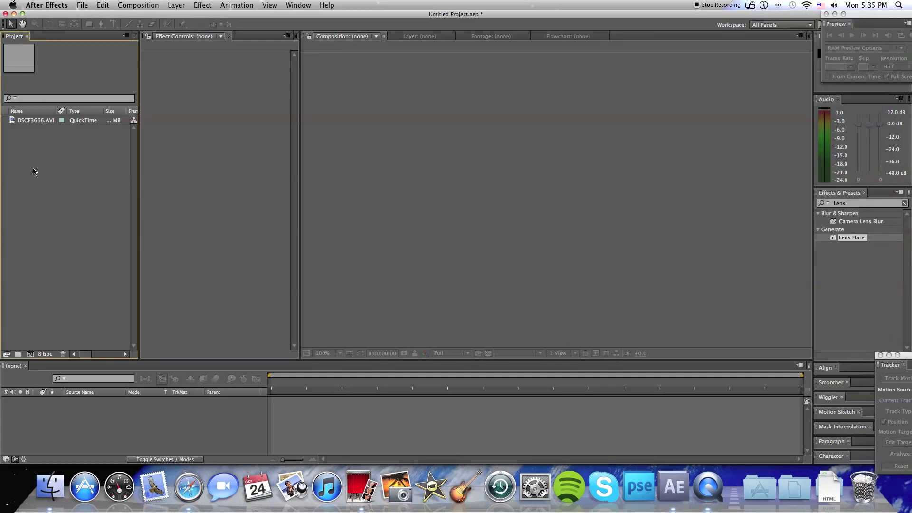
left_click(51, 121)
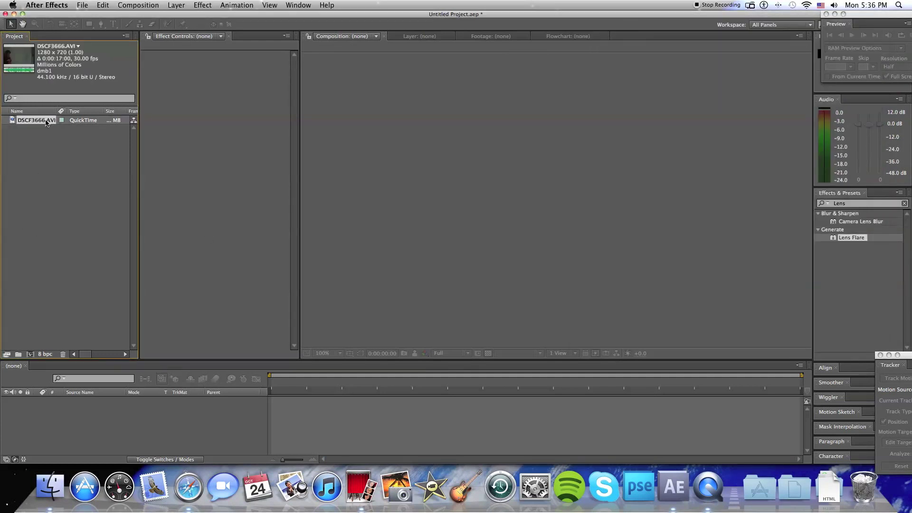
left_click_drag(33, 121, 30, 354)
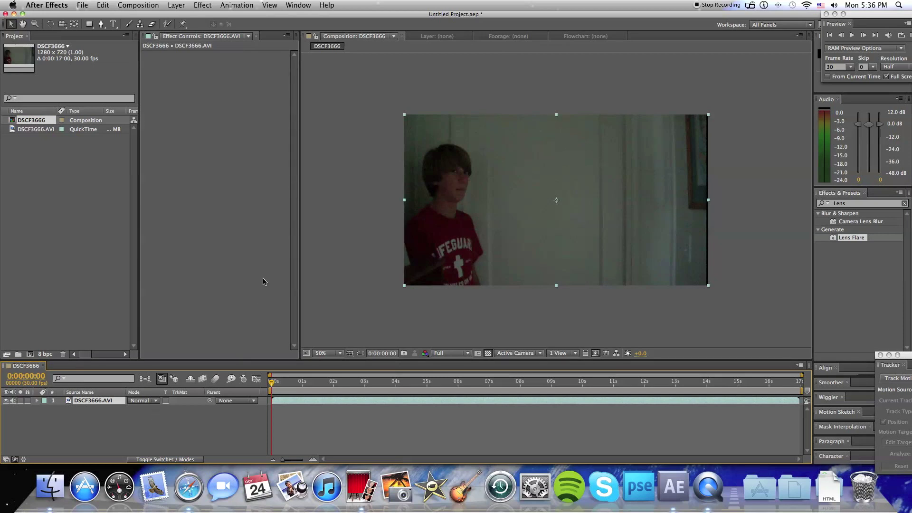
Search Effects & Presets for 'Lens' to list Lens Flare
left_click(204, 3)
left_click(207, 2)
left_click(904, 204)
left_click(883, 204)
type("LEn")
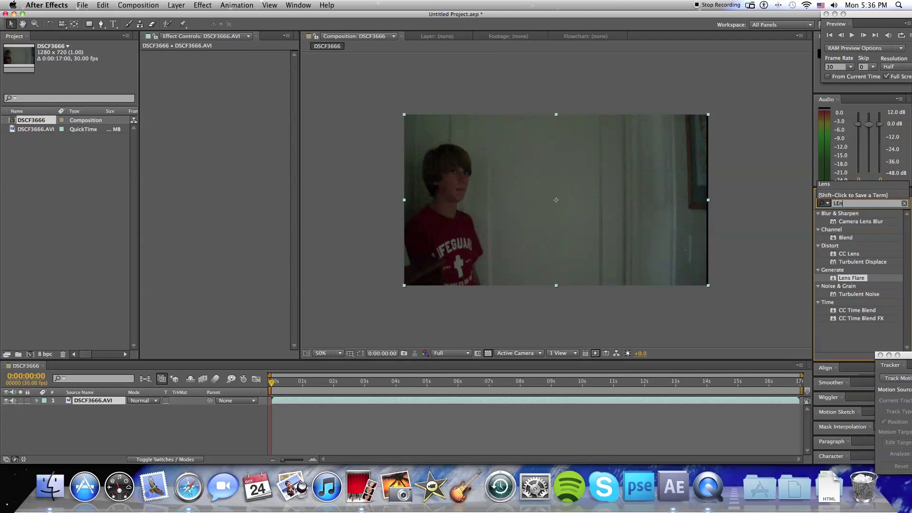
key("BackSpace")
key("BackSpace")
type("ens")
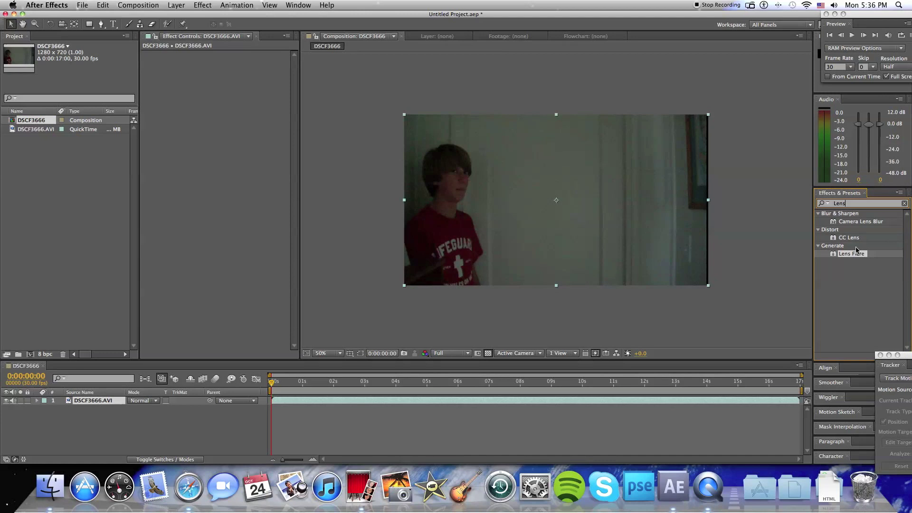
Apply Lens Flare to DSCF3666.AVI, centre it at 586, 318, and scrub to 0:00:05:17
left_click(844, 265)
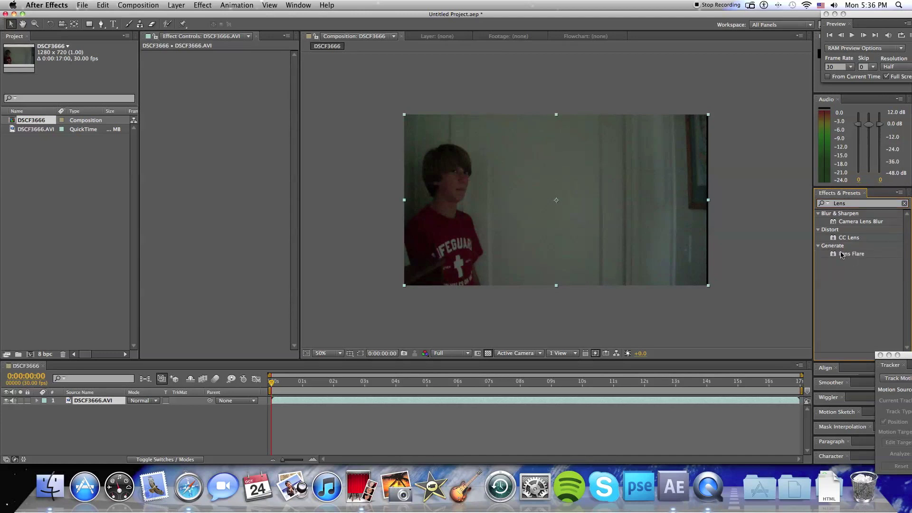
left_click_drag(871, 255, 577, 212)
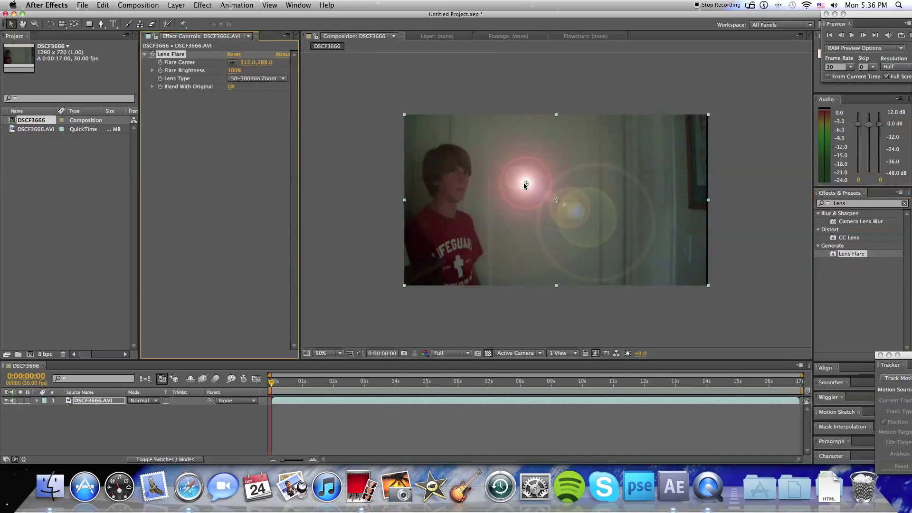
mouse_move(525, 184)
left_mouse_down()
mouse_move(566, 190)
mouse_move(571, 223)
mouse_move(440, 198)
mouse_move(576, 187)
mouse_move(520, 238)
mouse_move(571, 184)
mouse_move(539, 195)
mouse_move(542, 180)
left_mouse_up()
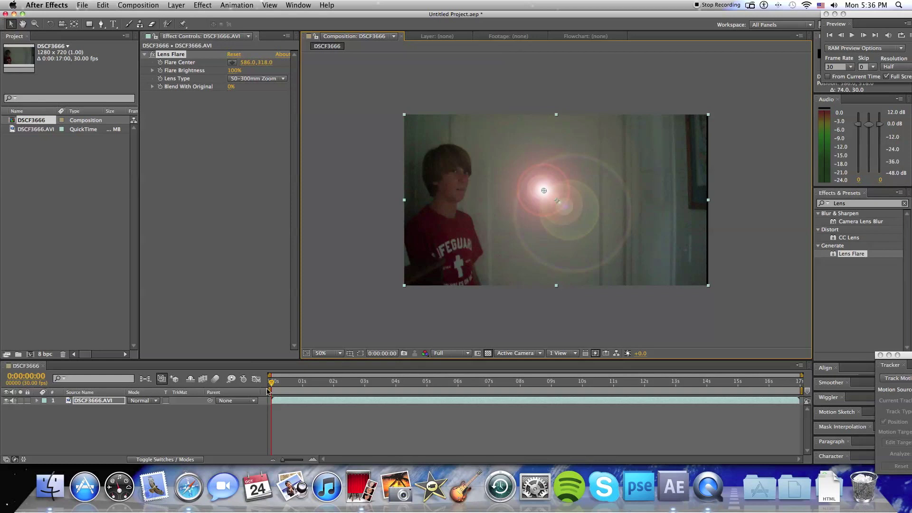
left_click_drag(269, 388, 319, 384)
left_click_drag(506, 392, 444, 391)
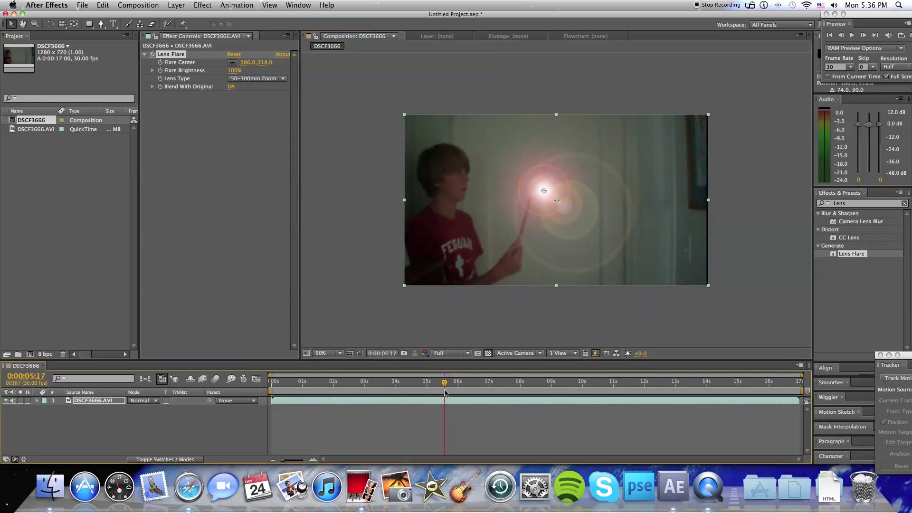
Set Lens Type to 105mm Prime and move the Flare Center to 544, 306
left_click(242, 80)
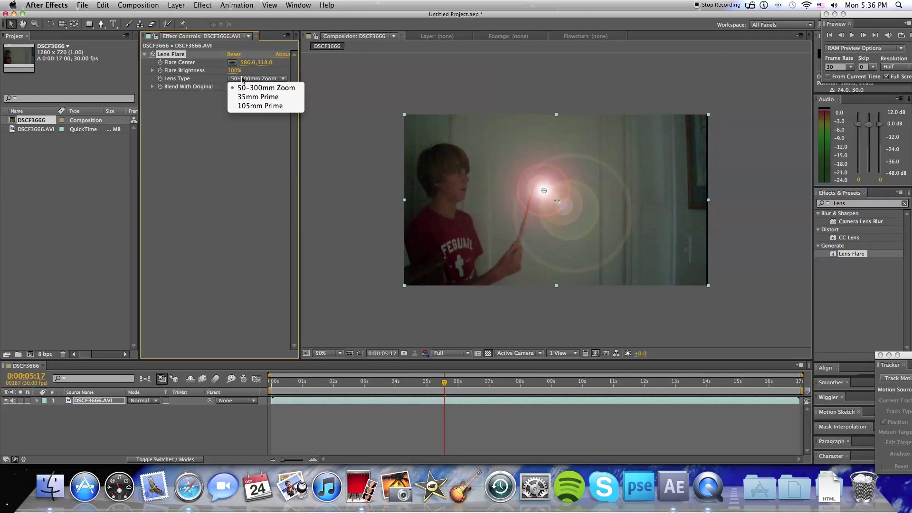
left_click(193, 85)
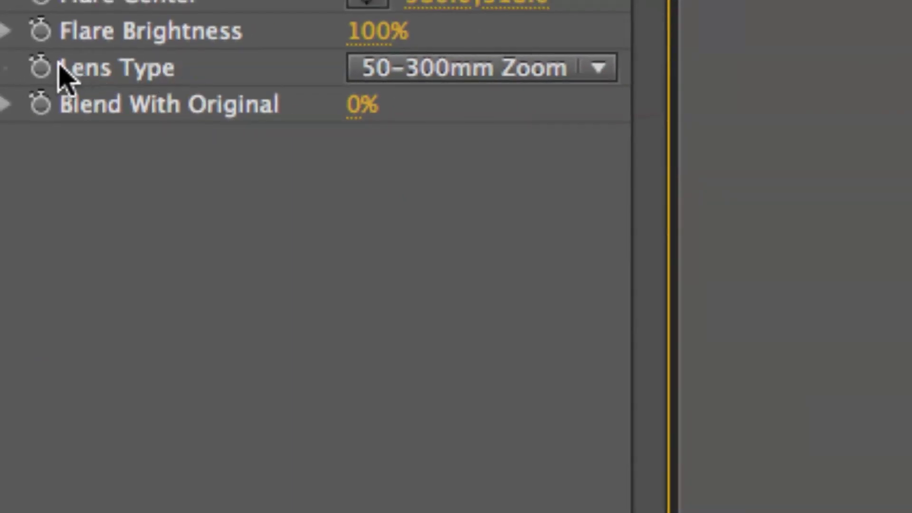
left_click(407, 78)
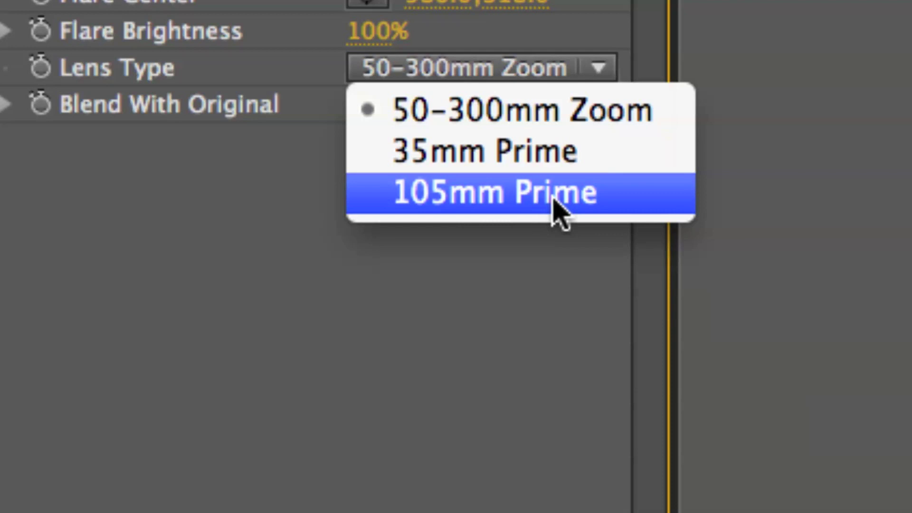
left_click(568, 198)
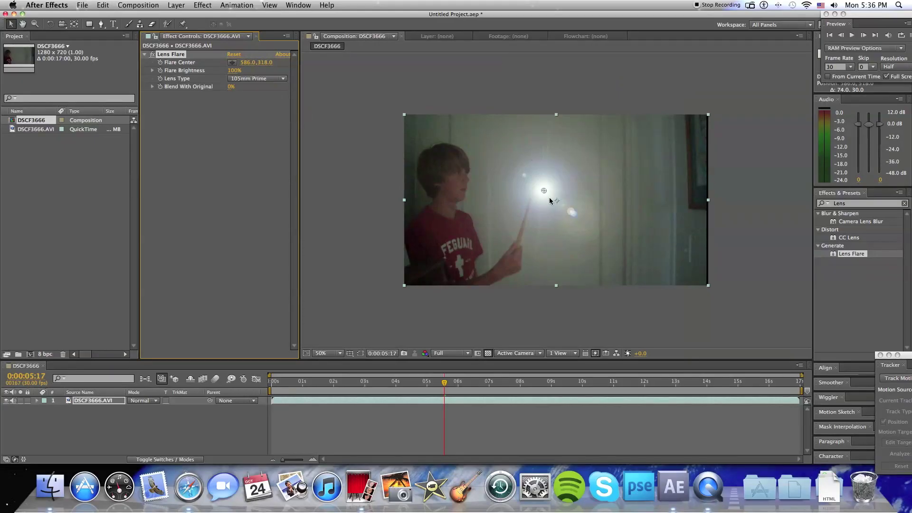
mouse_move(544, 189)
left_mouse_down()
mouse_move(529, 207)
mouse_move(562, 236)
mouse_move(579, 216)
mouse_move(558, 199)
mouse_move(474, 189)
mouse_move(579, 189)
mouse_move(548, 178)
mouse_move(532, 191)
left_mouse_up()
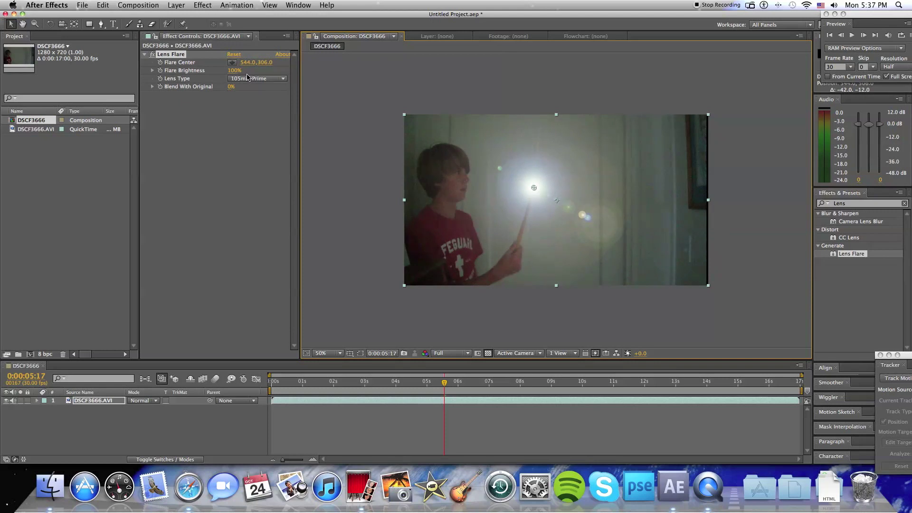
Lower Flare Brightness to 28% and refine Flare Center to 544.5, 297 at 200% zoom
left_click_drag(237, 71, 202, 72)
key("period")
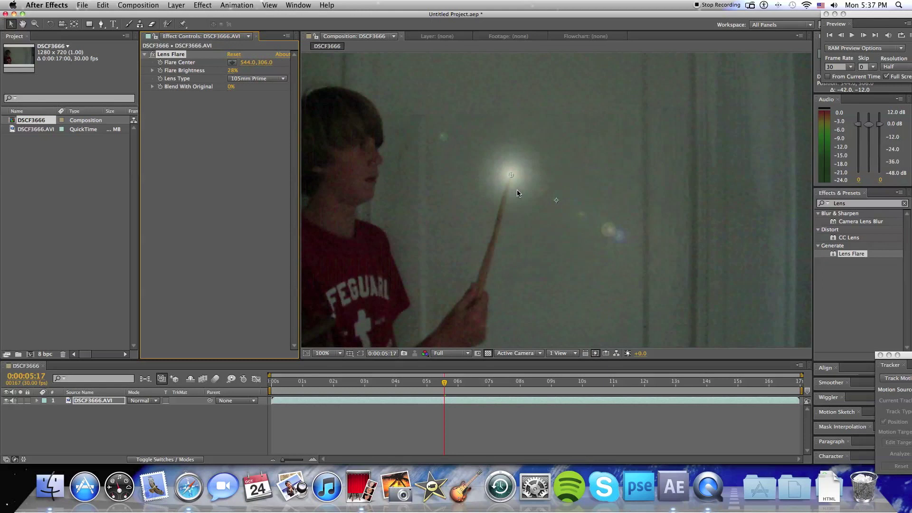
key("period")
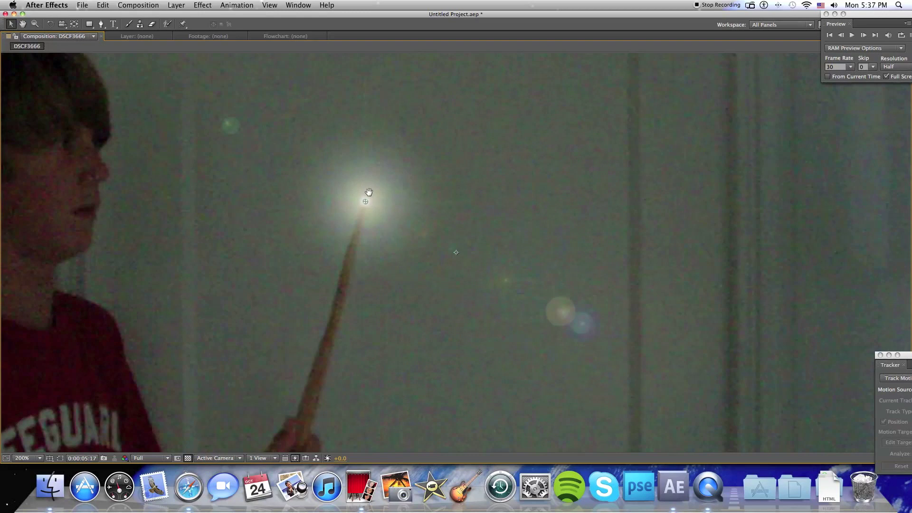
left_click_drag(369, 190, 522, 189)
key("v")
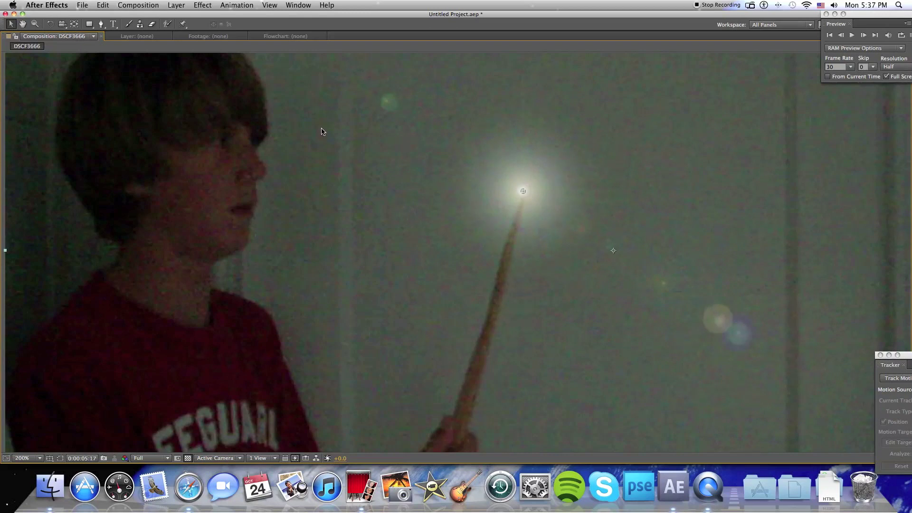
key("grave")
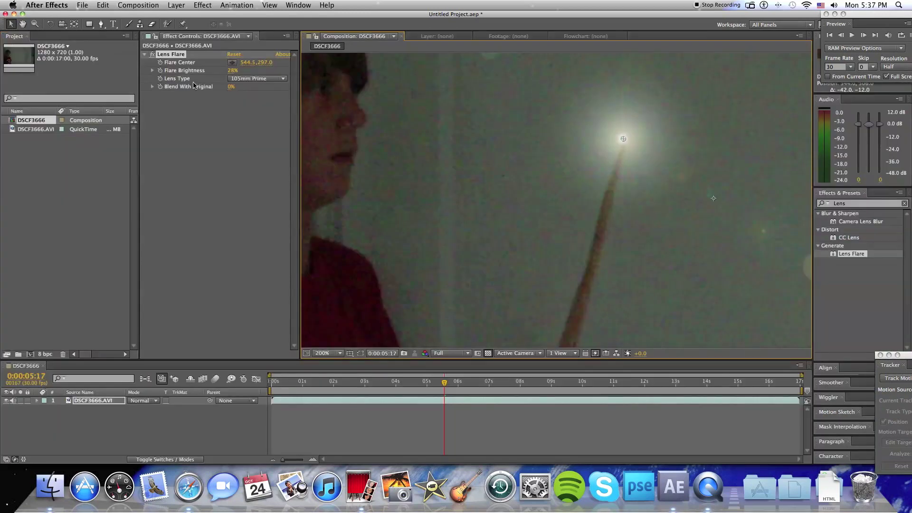
Select Flare Center and keep the flare on the wand tip over the first few frames
left_click(161, 63)
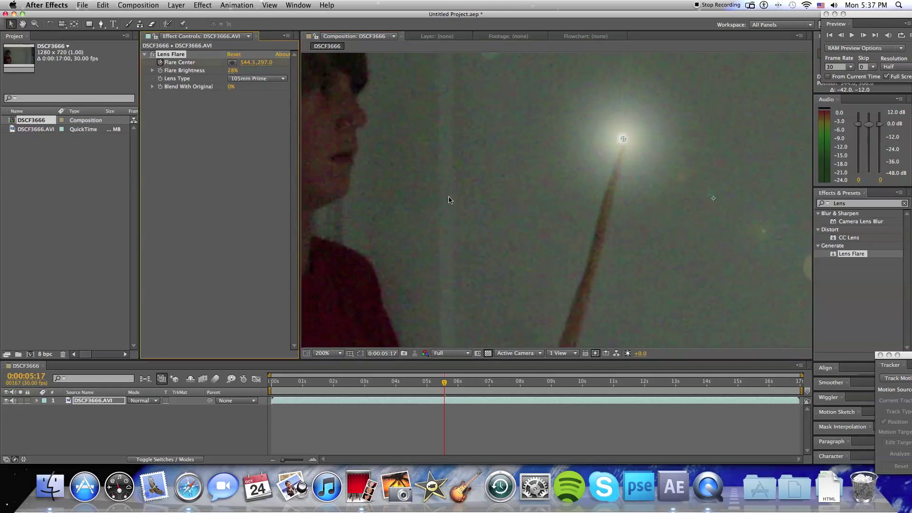
key("grave")
key("comma")
key("comma")
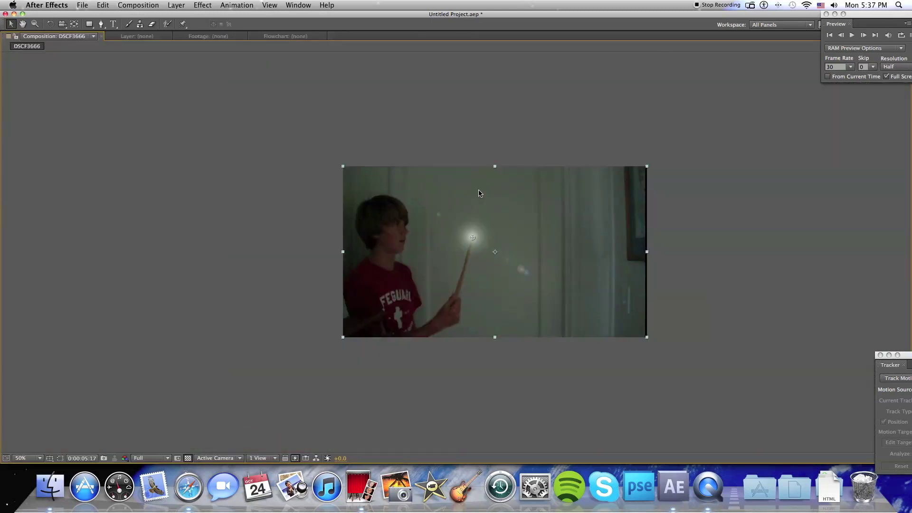
key("period")
key("period")
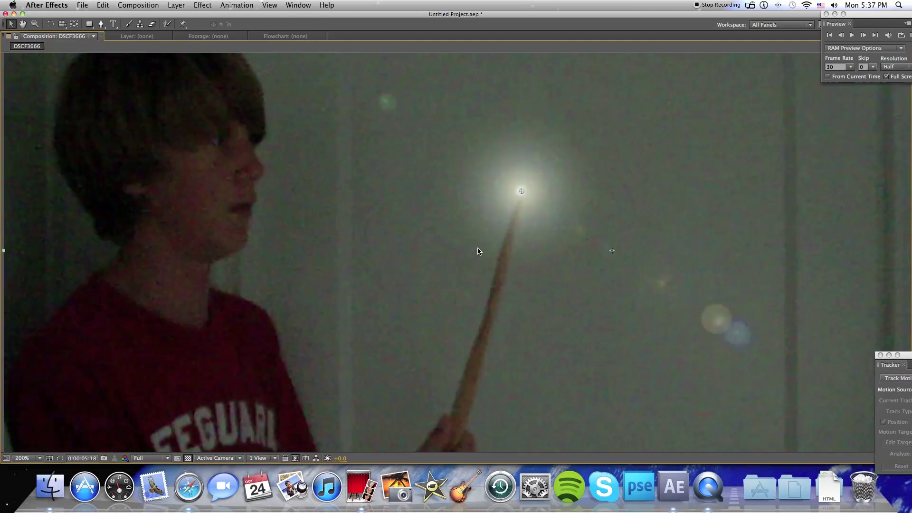
key("Page_Down")
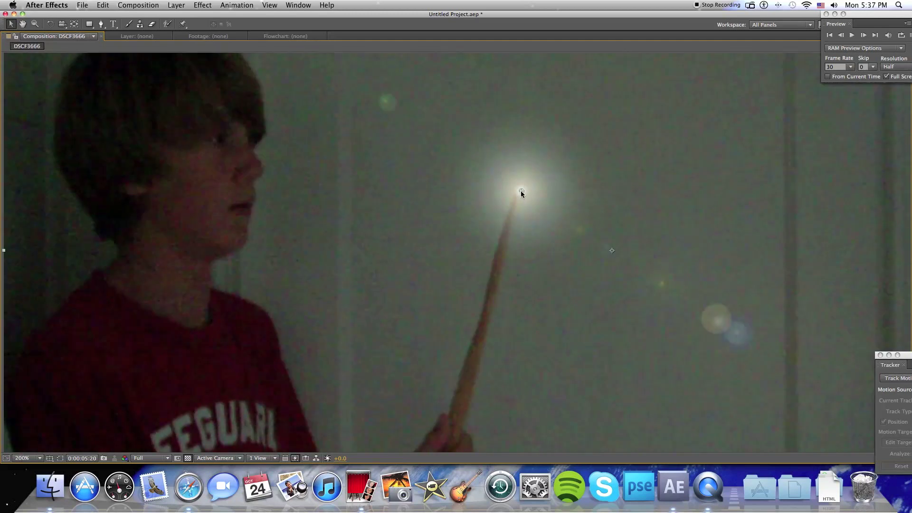
key("Page_Down")
key("Page_Down")
key("Page_Down")
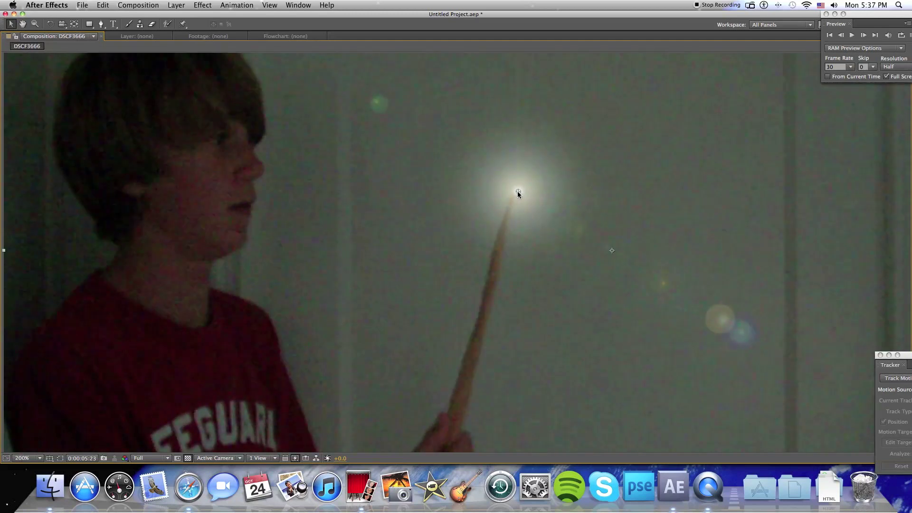
left_click_drag(517, 191, 512, 186)
key("Page_Down")
key("Page_Down")
key("Page_Down")
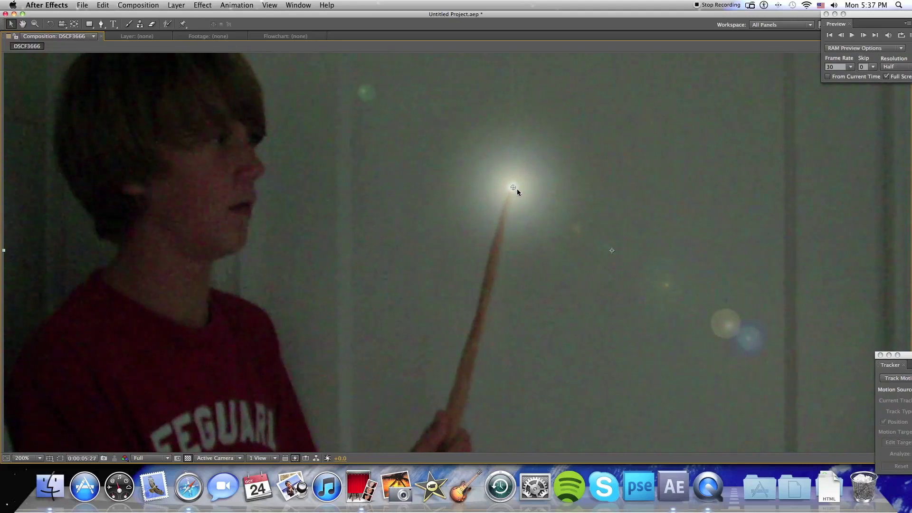
key("Page_Down")
key("Page_Down")
key("Page_Down")
key("Page_Down")
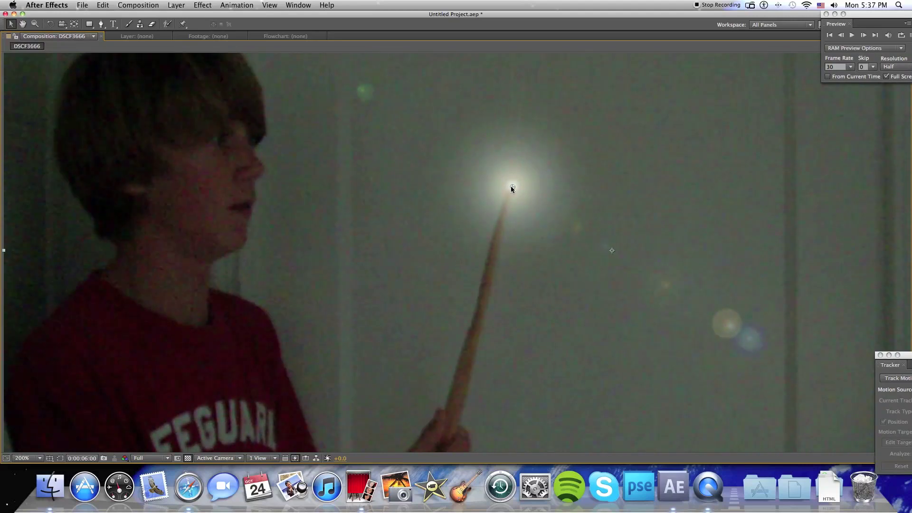
left_click_drag(512, 186, 508, 185)
Continue frame by frame, keeping the flare centre on the wand tip through 0:00:07:11
key("Page_Down")
key("Page_Down")
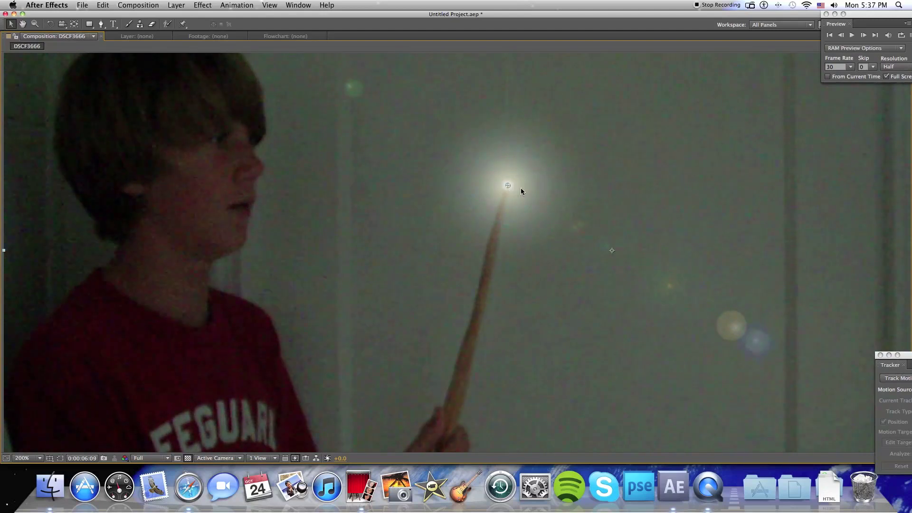
key("Page_Down")
key("Page_Down")
key("Page_Down")
key("Page_Down")
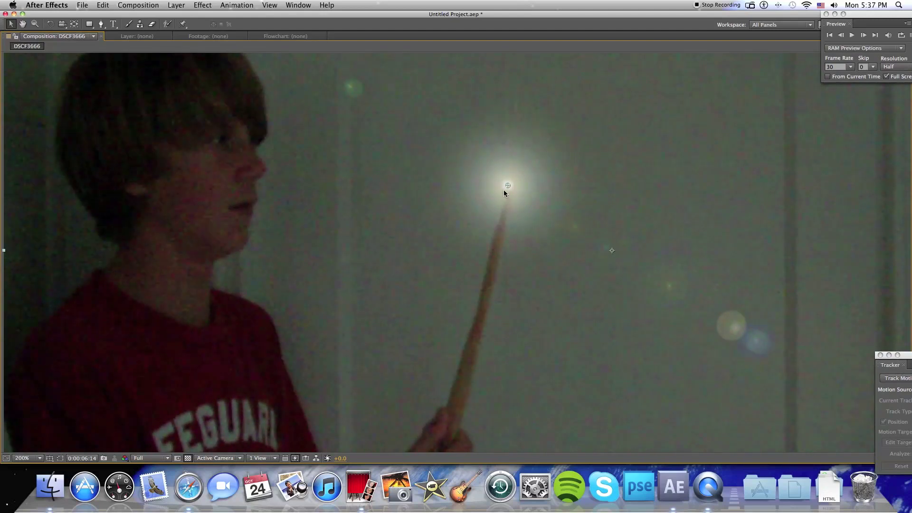
left_click_drag(508, 186, 526, 189)
key("Page_Down")
key("Page_Down")
key("Page_Down")
key("Page_Down")
key("Page_Down")
key("Page_Down")
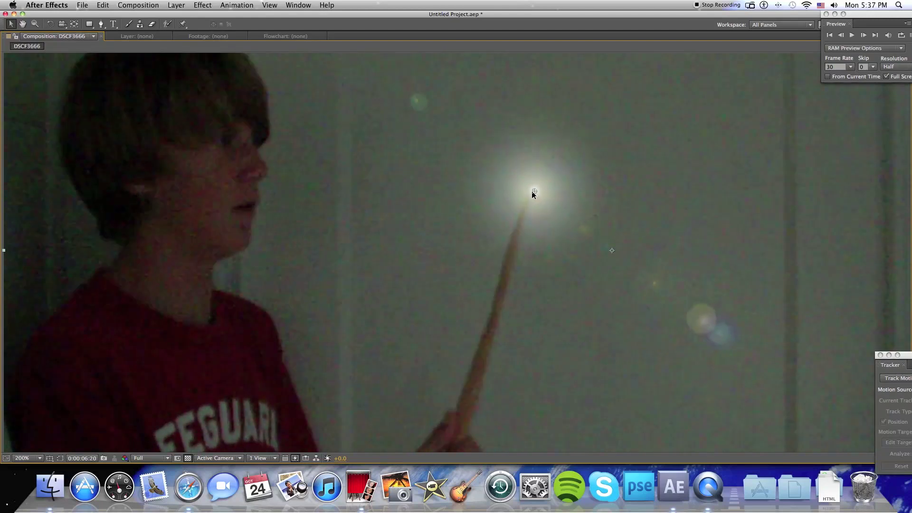
key("Page_Up")
key("Page_Up")
key("Page_Up")
key("Page_Down")
key("Page_Down")
key("Page_Down")
key("Page_Down")
key("Page_Down")
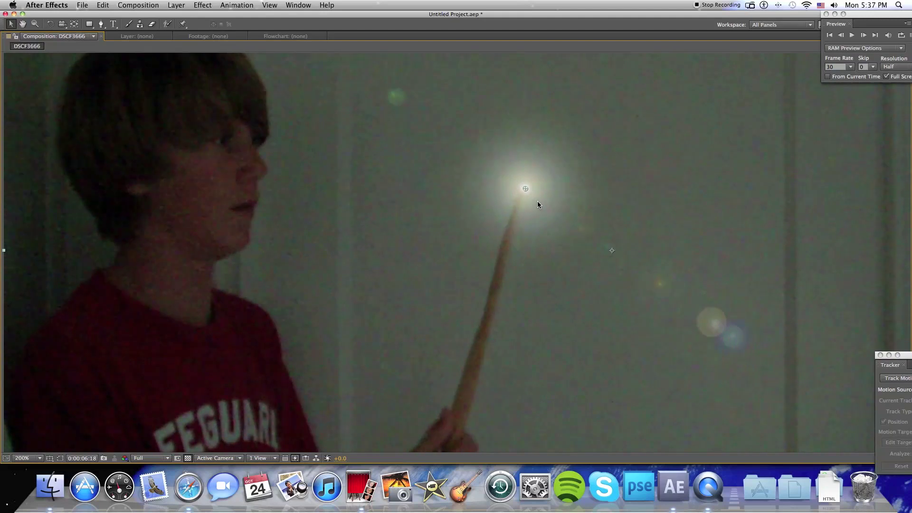
left_click_drag(537, 189, 580, 228)
key("Page_Down")
key("Page_Down")
key("Page_Down")
key("Page_Down")
key("Page_Down")
key("Page_Down")
key("Page_Down")
key("Page_Down")
key("Page_Down")
key("Page_Down")
key("Page_Down")
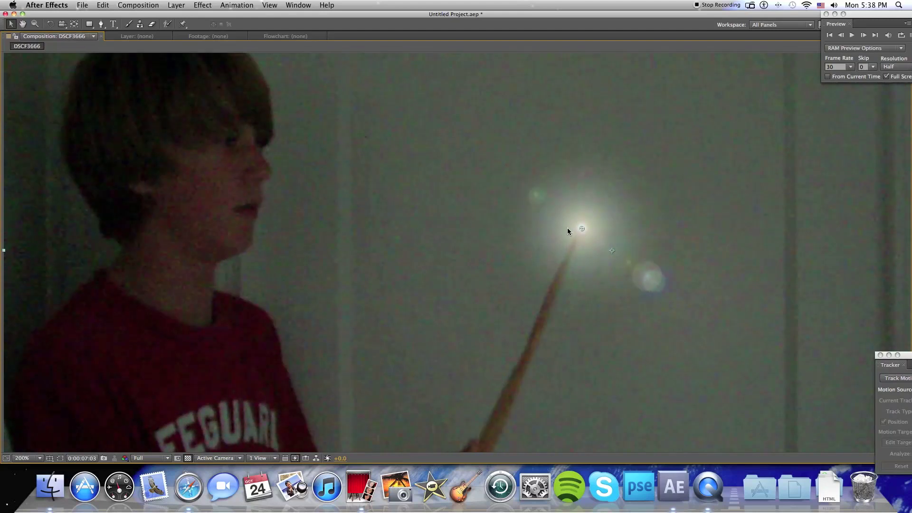
key("Page_Down")
key("Page_Down")
left_click_drag(580, 227, 588, 238)
key("Page_Down")
key("Page_Down")
key("Page_Down")
key("Page_Down")
key("Page_Down")
key("Page_Down")
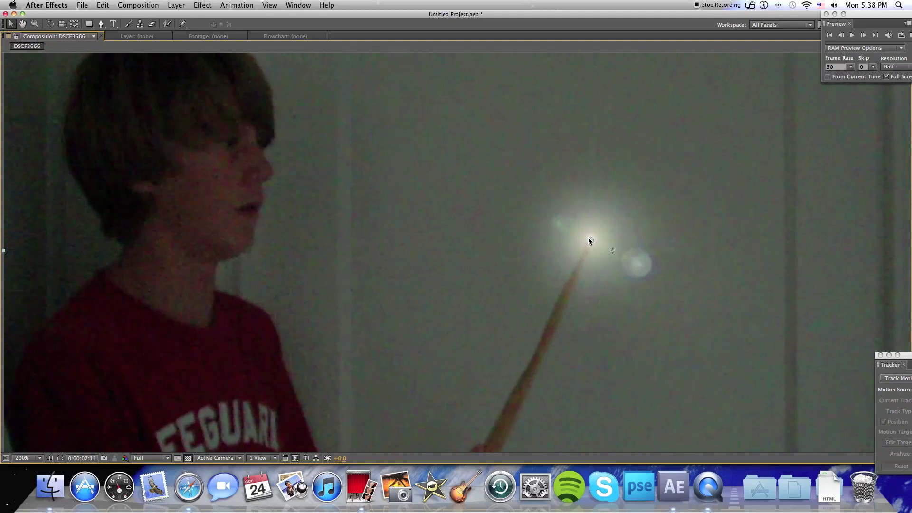
Raise Flare Brightness to 100%, then reduce it to 90%
key("grave")
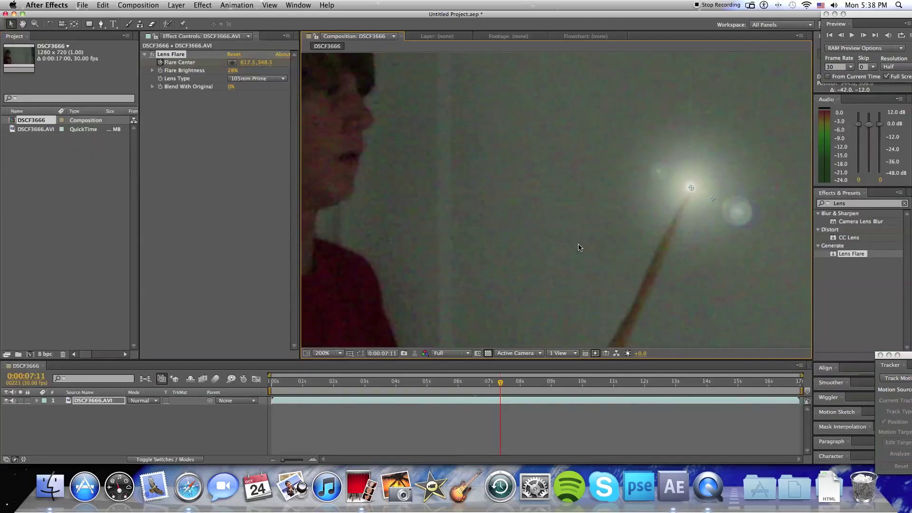
scroll(578, 246, "down", 6)
key("period")
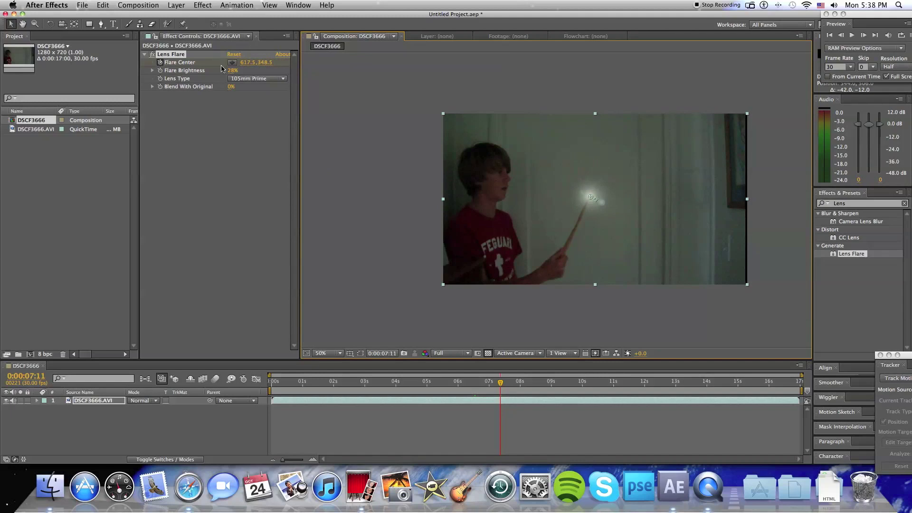
left_click_drag(230, 71, 359, 82)
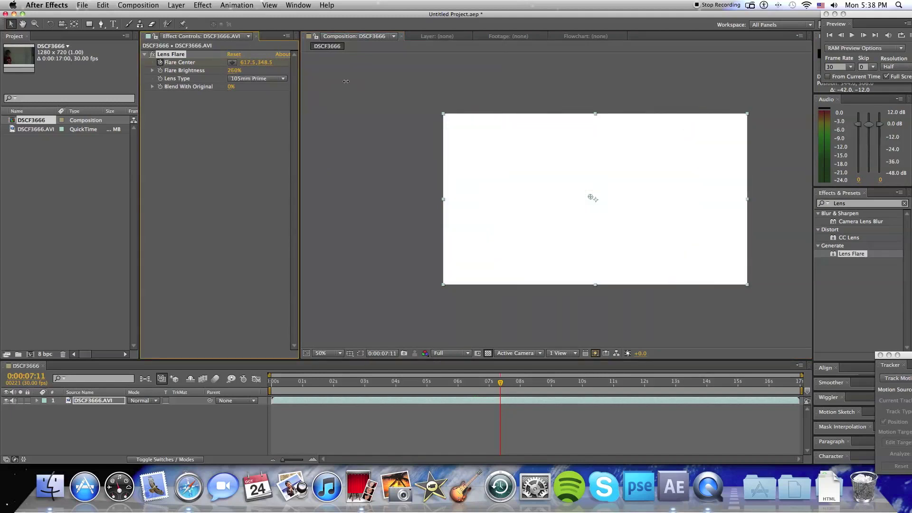
left_click(237, 71)
key("Return")
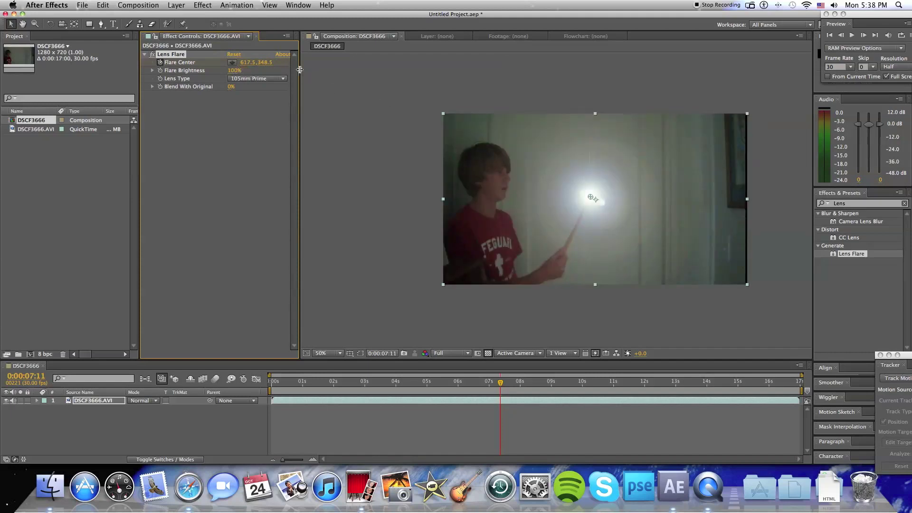
left_click_drag(234, 70, 228, 70)
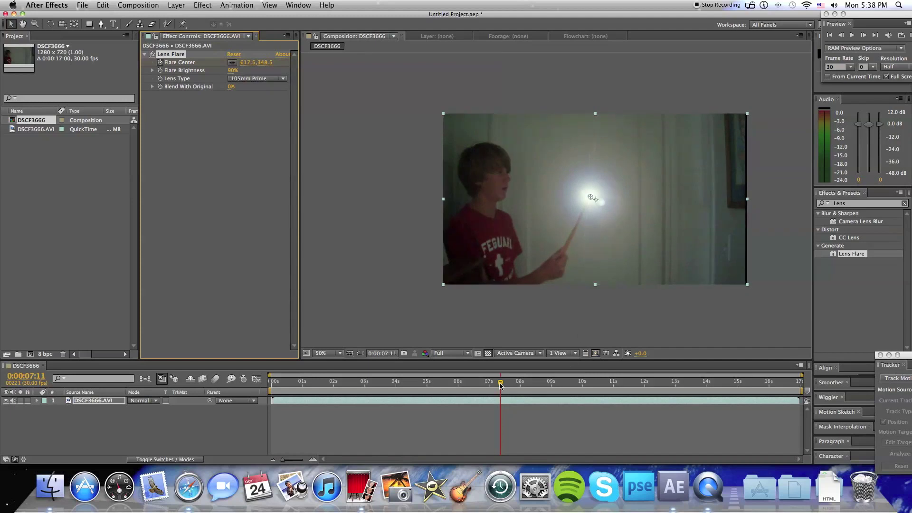
Review frames between 4 and 7 seconds and start the work area near 6 seconds
left_click_drag(500, 383, 378, 385)
left_click_drag(433, 384, 495, 382)
left_click_drag(270, 390, 463, 390)
Bracket the work area around the wand section and trim the comp to it
left_click_drag(799, 387, 535, 389)
right_click(531, 391)
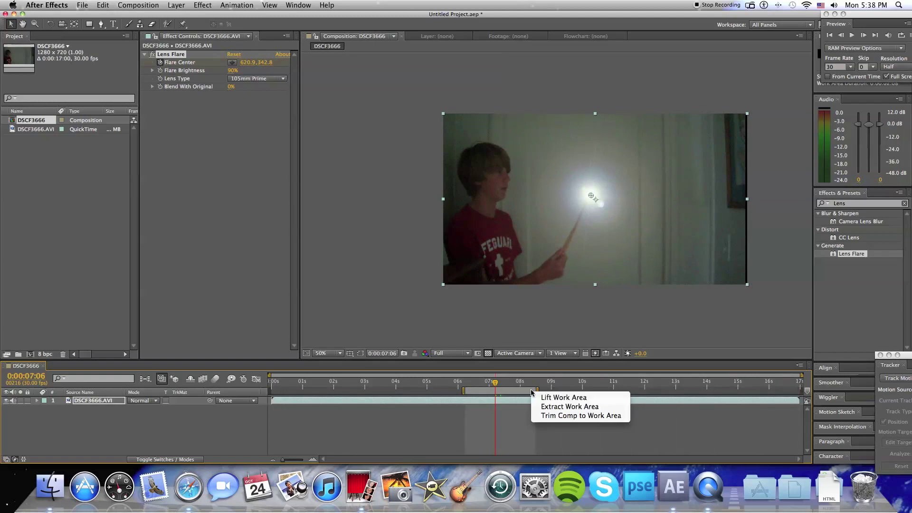
left_click(554, 415)
left_click_drag(497, 386, 559, 396)
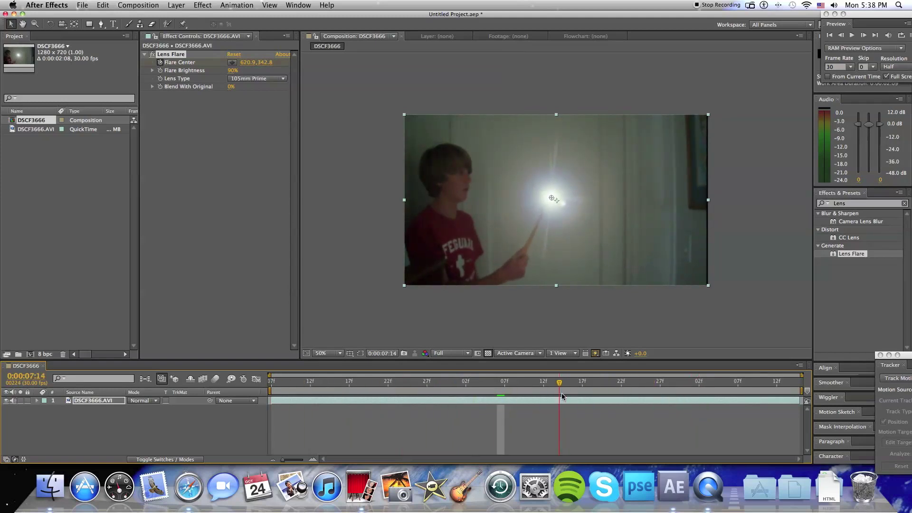
left_click_drag(803, 392, 560, 392)
right_click(547, 392)
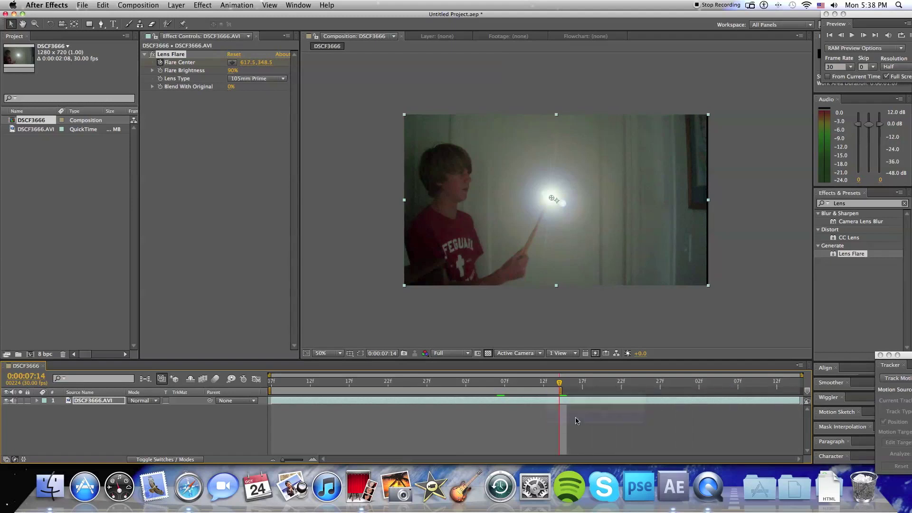
Review the frames around 0:00:06:16 and view the composition at 100%
left_click_drag(594, 391, 271, 382)
left_click_drag(342, 383, 455, 371)
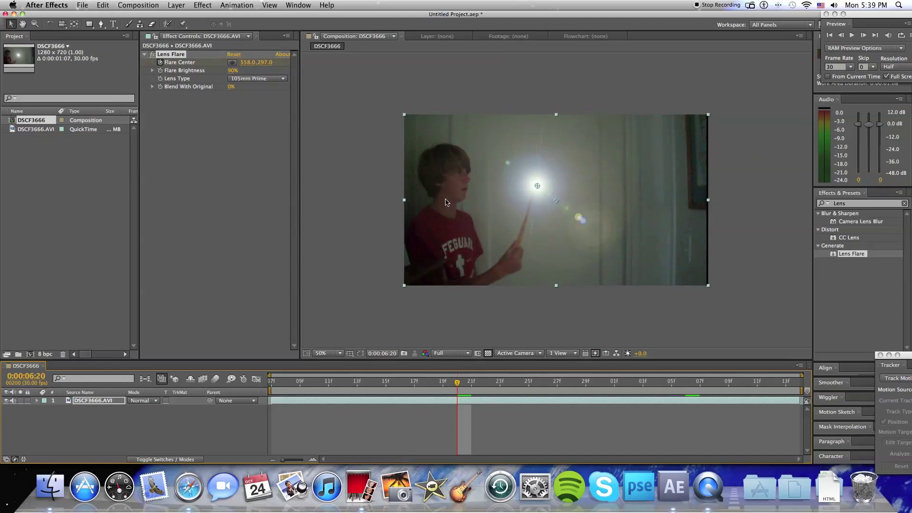
scroll(537, 183, "down", 6)
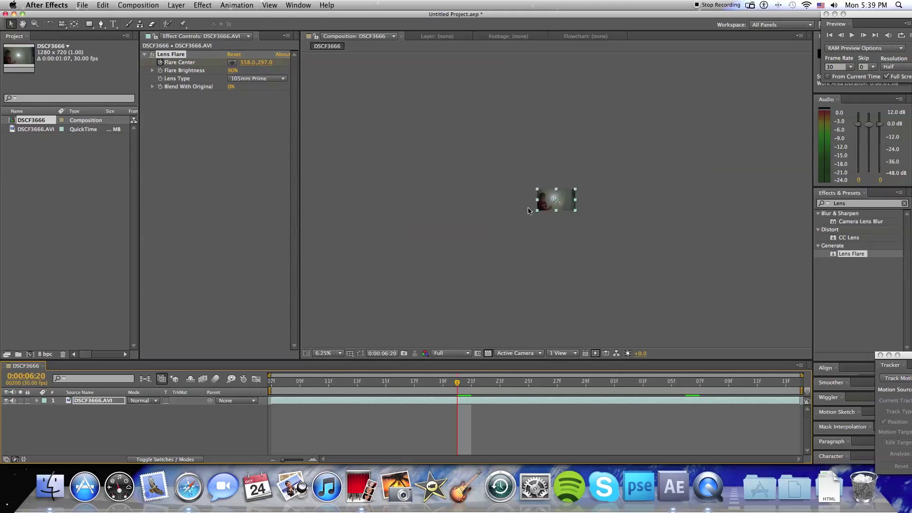
key("slash")
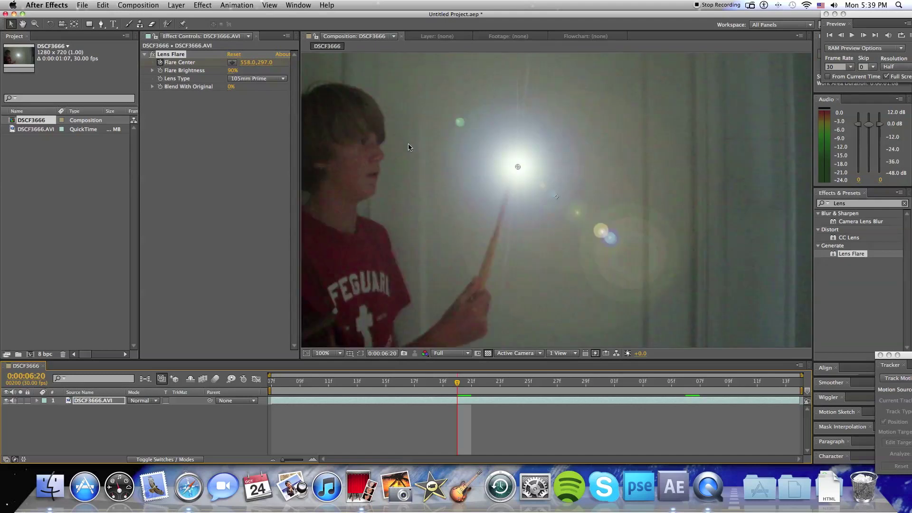
Duplicate the DSCF3666.AVI layer with Cmd+D and reselect the top copy
scroll(413, 146, "down", 4)
scroll(413, 145, "up", 8)
scroll(413, 145, "down", 8)
scroll(413, 146, "up", 1)
scroll(413, 146, "down", 1)
scroll(413, 145, "up", 2)
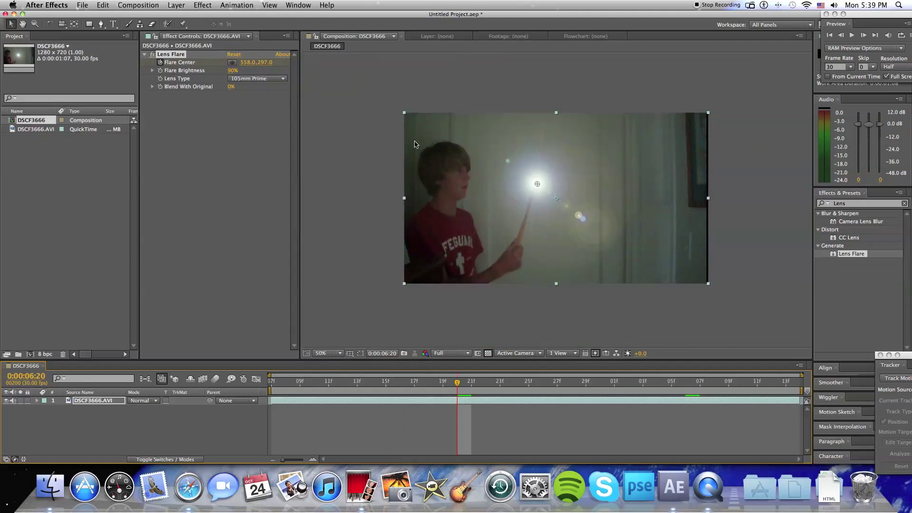
left_click(110, 403)
key("super+d")
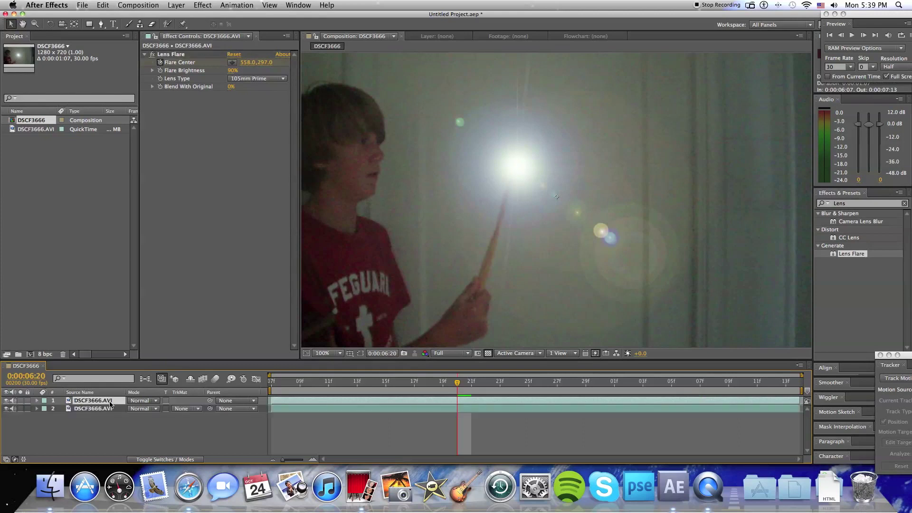
left_click(107, 419)
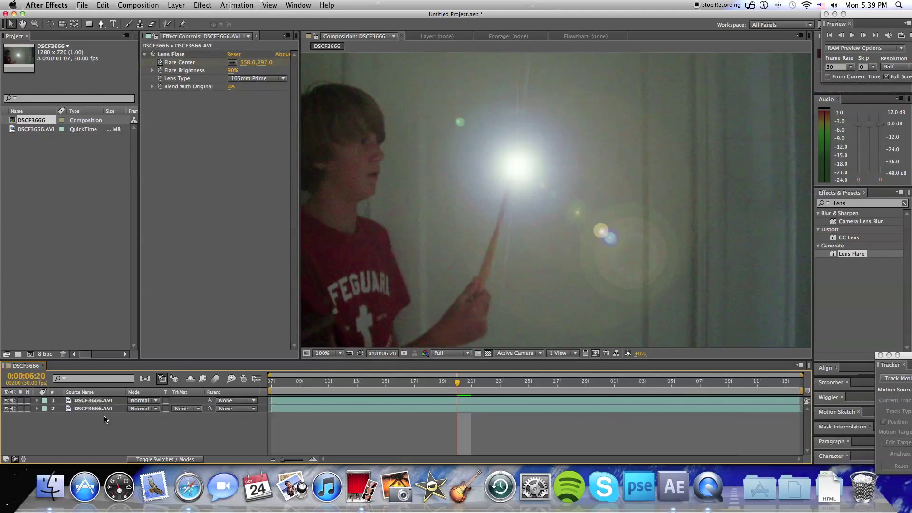
left_click(109, 403)
left_click(106, 411)
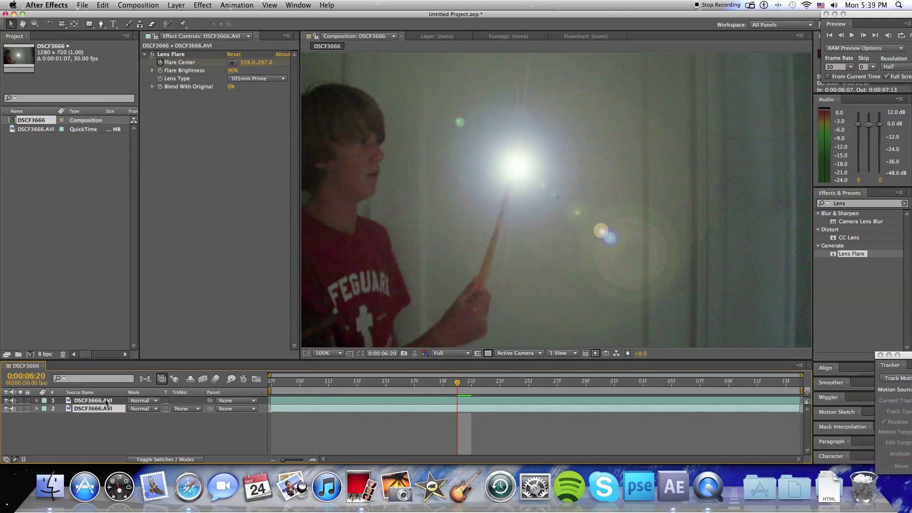
left_click(107, 401)
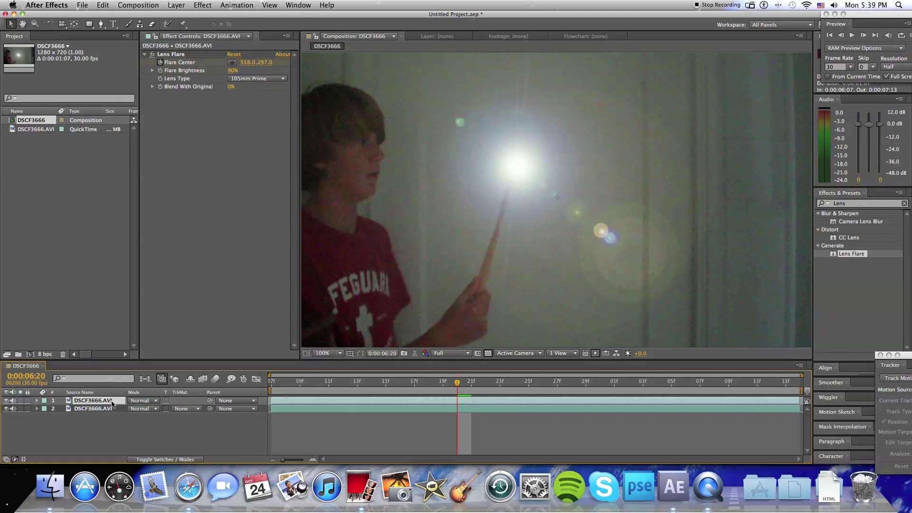
Delete the Lens Flare effect from the top DSCF3666.AVI copy
left_click(182, 53)
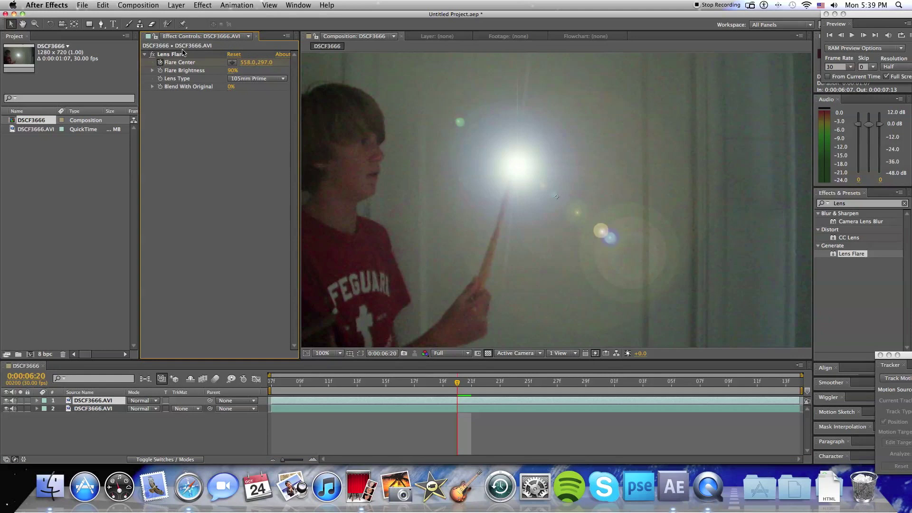
left_click(182, 55)
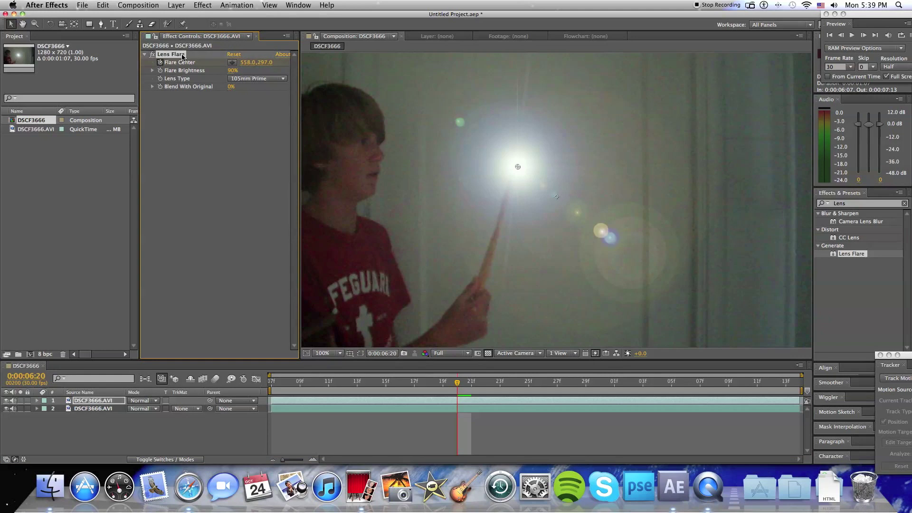
key("Delete")
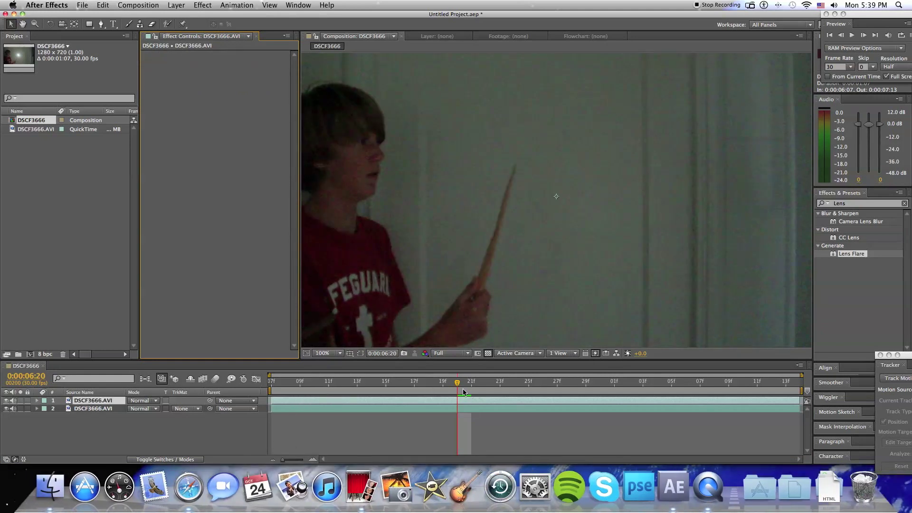
At 0:00:06:17, set the top copy's blend mode to Add and preview the 6:07–7:01 frames
left_click_drag(455, 384, 415, 383)
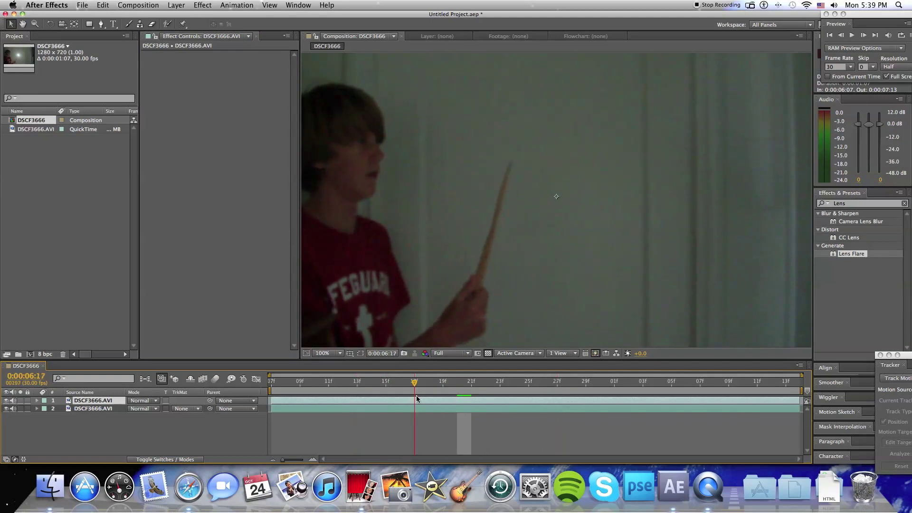
left_click(153, 403)
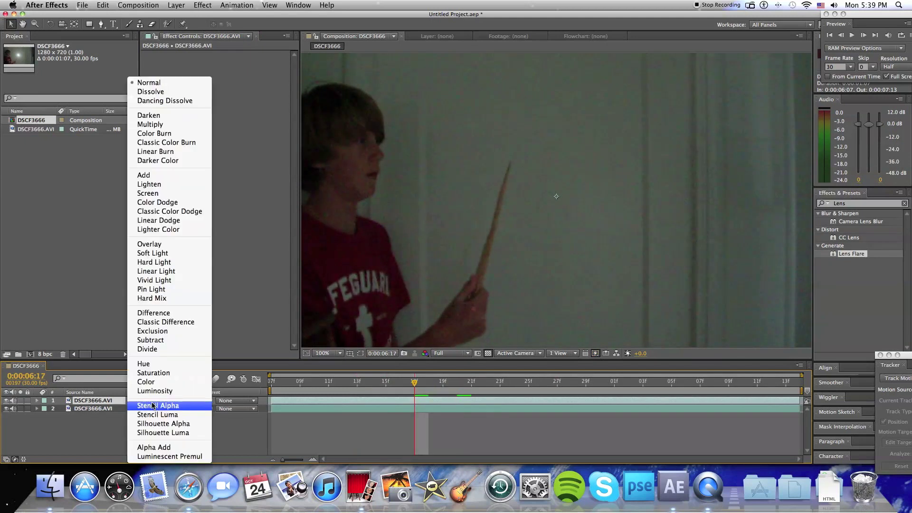
left_click(155, 176)
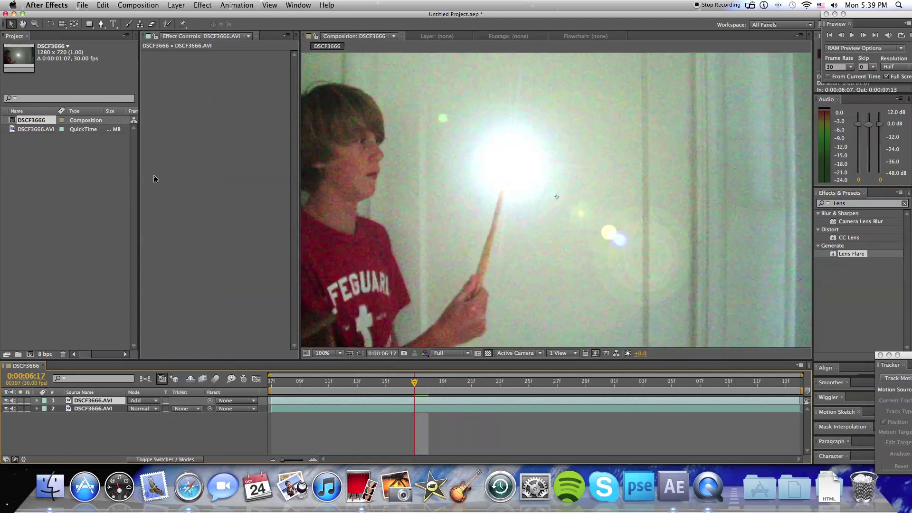
scroll(489, 266, "down", 4)
scroll(489, 266, "up", 5)
scroll(489, 266, "down", 3)
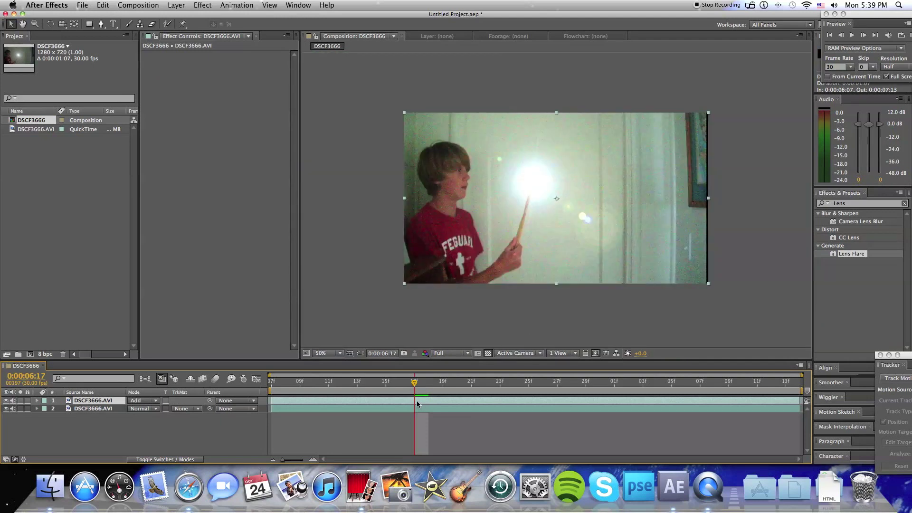
left_click_drag(415, 382, 270, 397)
key("space")
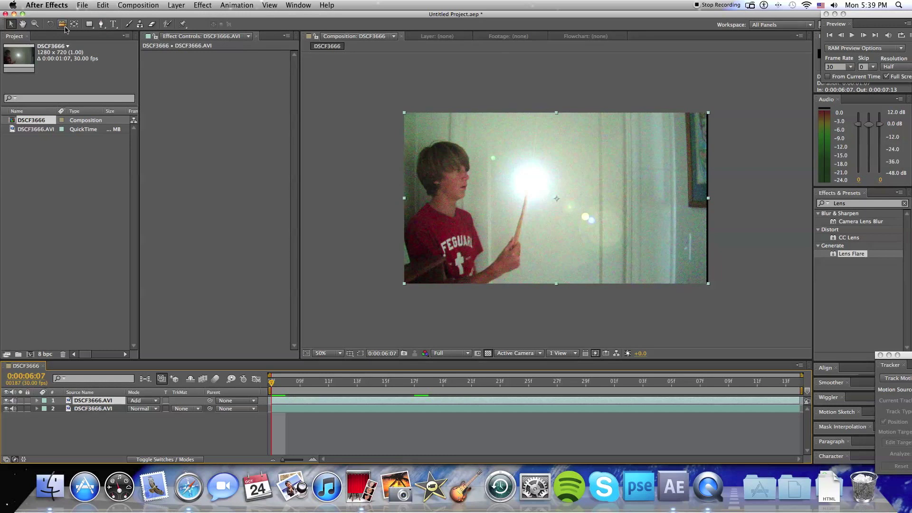
Draw an elliptical mask around the flare and position it over the wand tip
left_click(89, 26)
left_click_drag(89, 27, 155, 47)
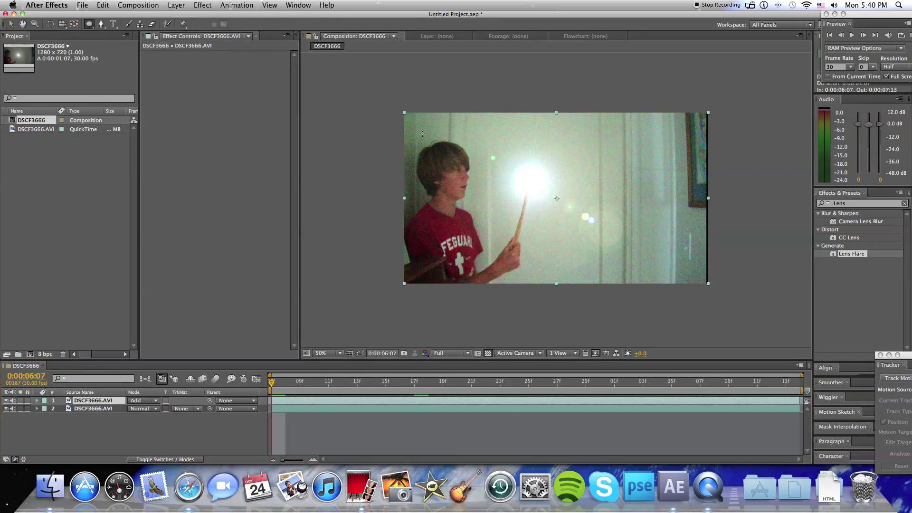
left_click_drag(468, 148, 684, 256)
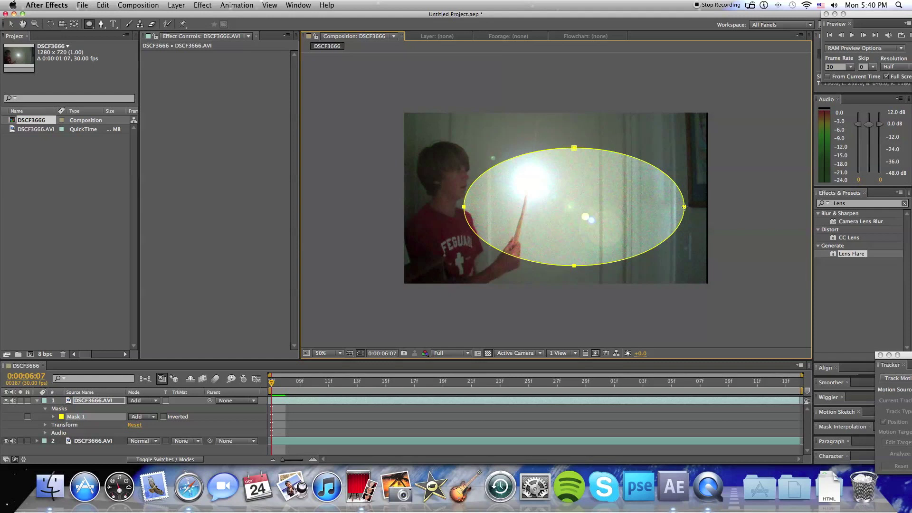
left_click_drag(684, 207, 647, 201)
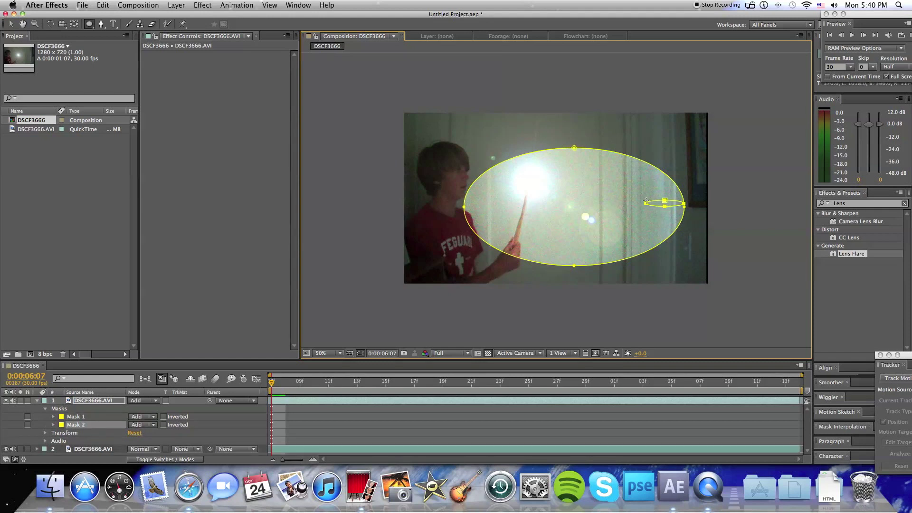
key("super+z")
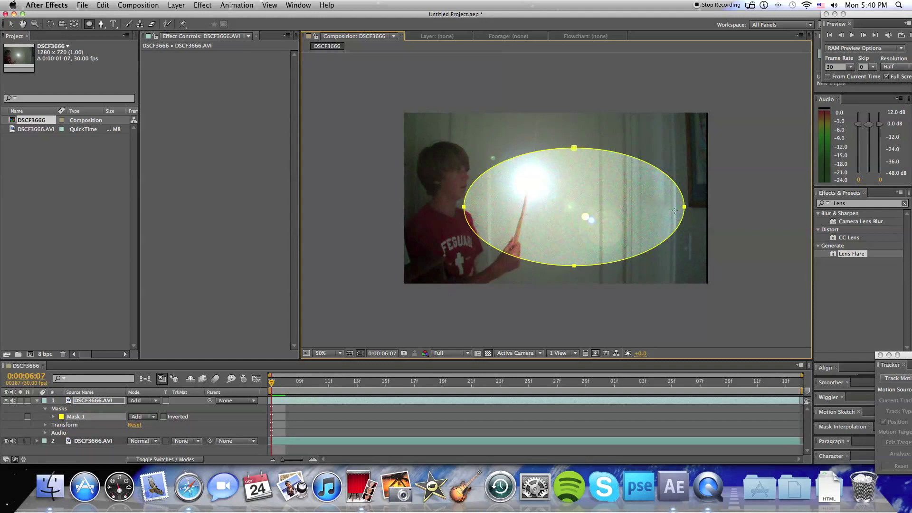
key("v")
left_click_drag(685, 210, 668, 179)
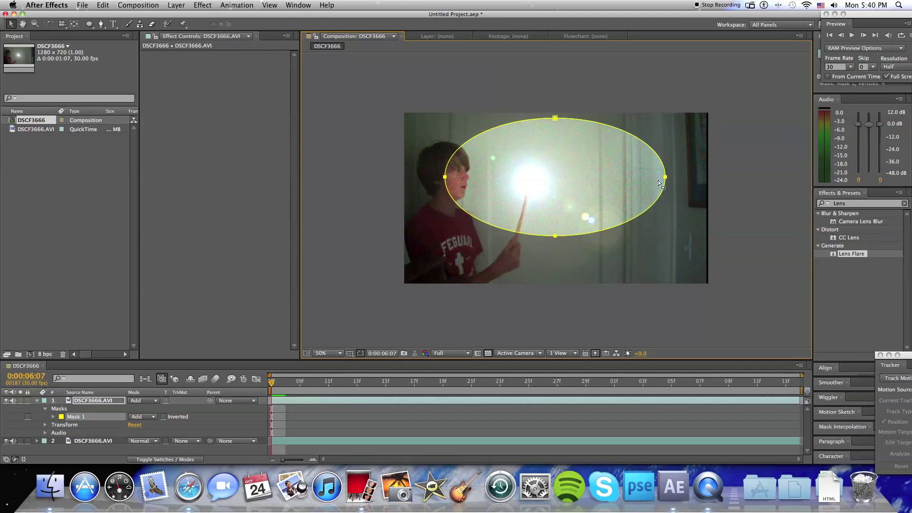
left_click_drag(665, 179, 654, 179)
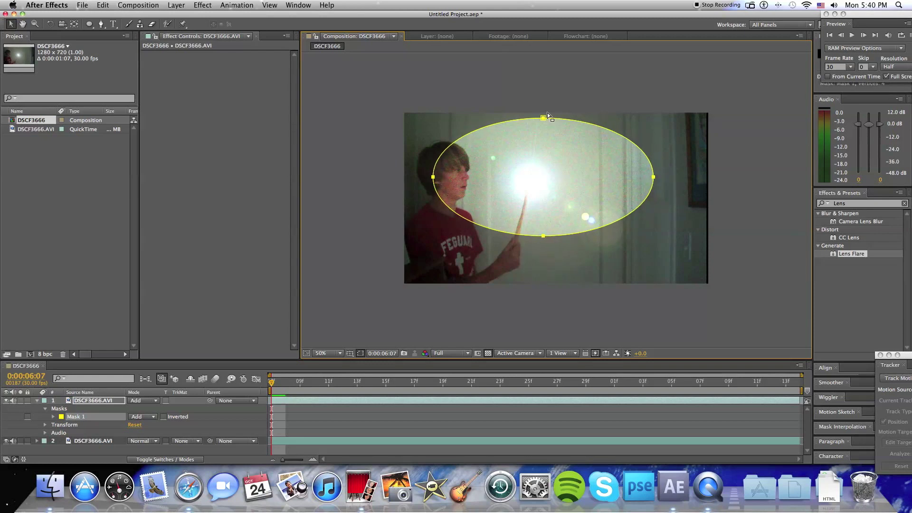
mouse_move(546, 117)
left_mouse_down()
mouse_move(546, 163)
mouse_move(576, 142)
mouse_move(549, 127)
left_mouse_up()
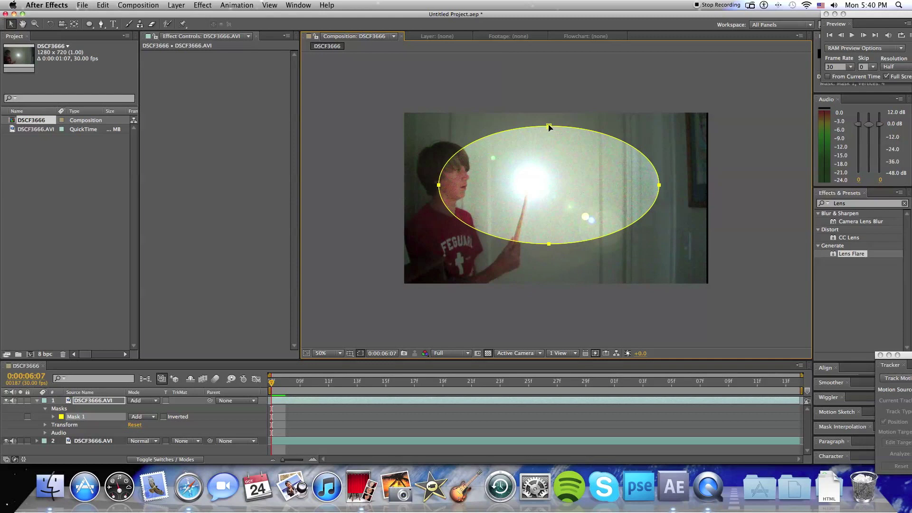
Expand the ellipse mask to 58 pixels and scale the masked layer to 66%
left_click(53, 417)
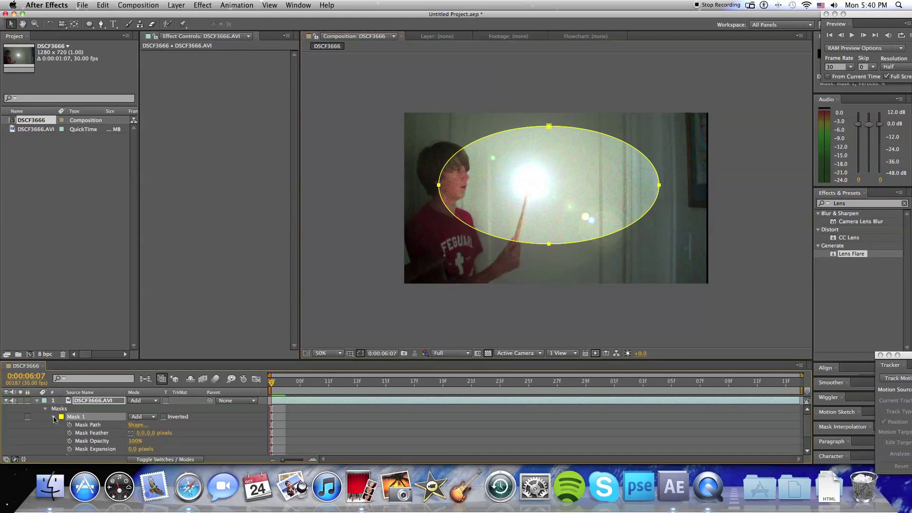
scroll(71, 432, "down", 1)
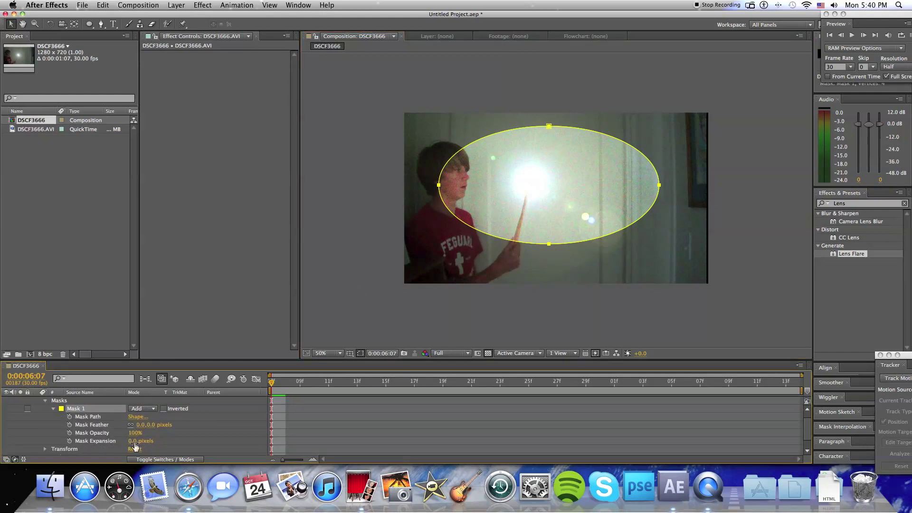
mouse_move(132, 441)
left_mouse_down()
mouse_move(161, 440)
mouse_move(90, 441)
mouse_move(145, 443)
left_mouse_up()
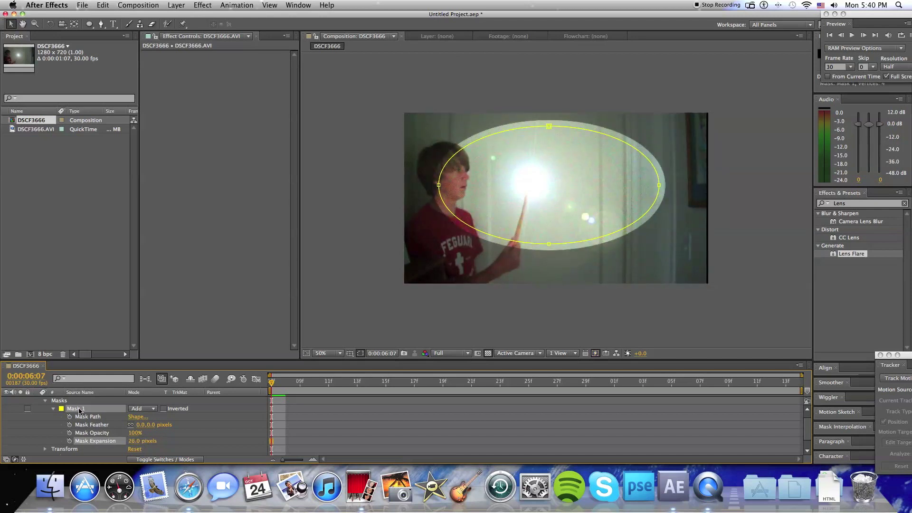
key("s")
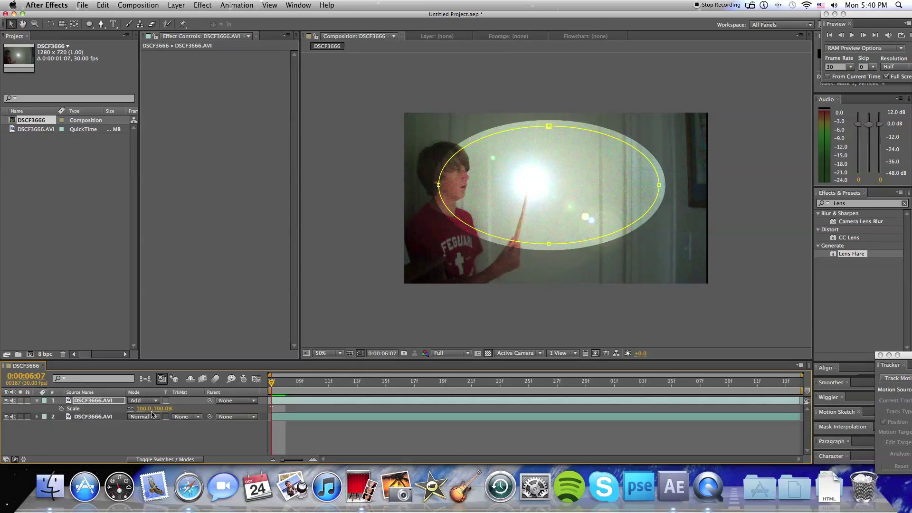
mouse_move(156, 408)
left_mouse_down()
mouse_move(142, 409)
mouse_move(166, 410)
mouse_move(159, 415)
left_mouse_up()
Select the layer's elliptical mask in the timeline and delete it
left_click(37, 401)
left_click(37, 401)
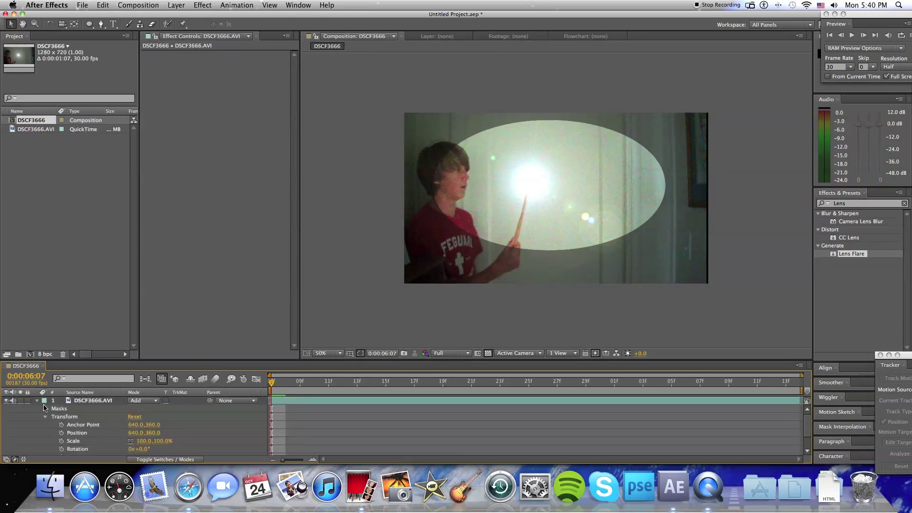
left_click(64, 411)
key("Delete")
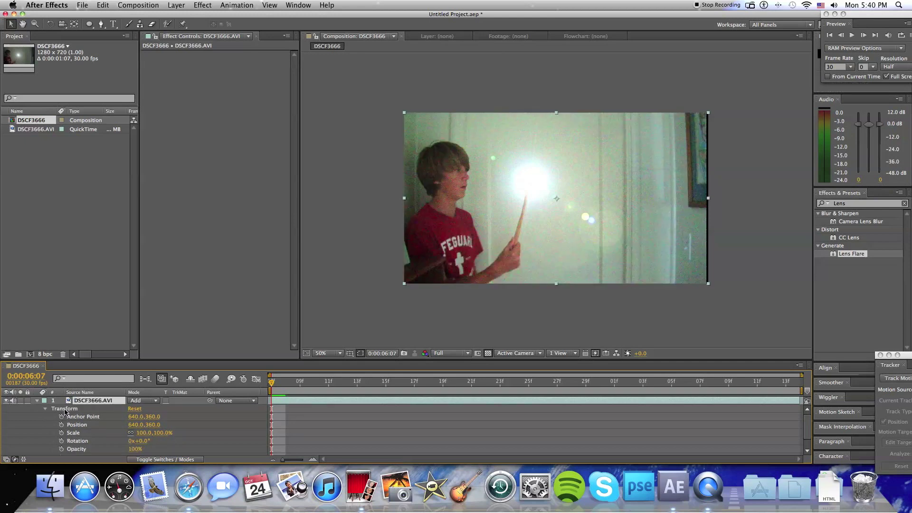
Trace a closed nine-point Pen mask around the wand glow, then view it at 100% maximized
left_click(101, 24)
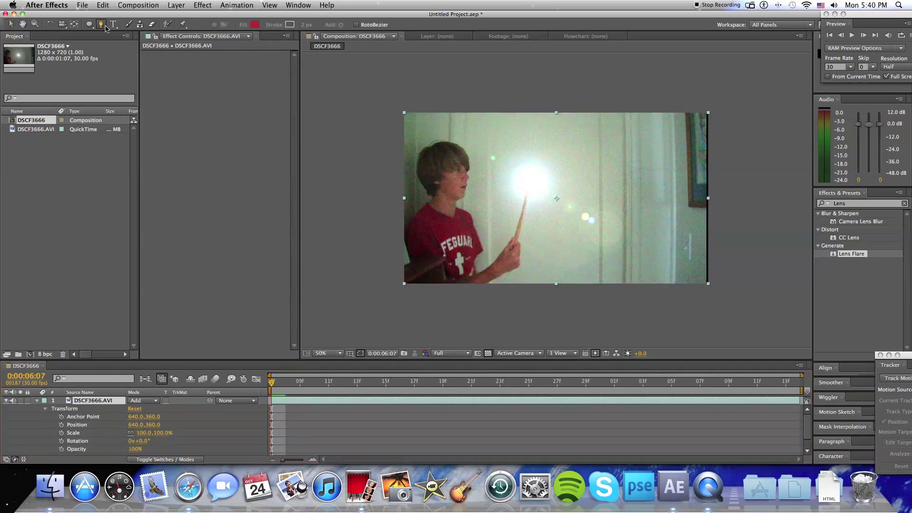
left_click(574, 158)
left_click(511, 141)
left_click(483, 167)
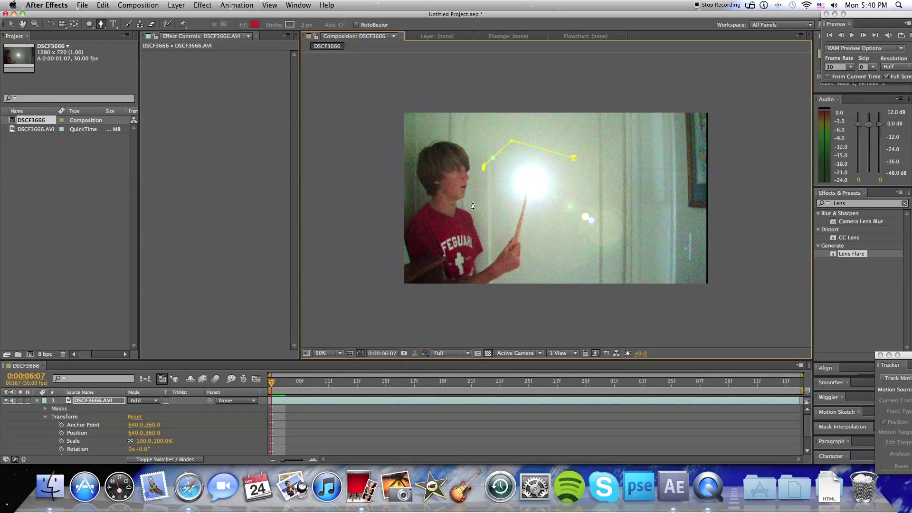
left_click(476, 212)
left_click(510, 226)
left_click(581, 239)
left_click(613, 221)
left_click_drag(611, 177, 607, 171)
left_click(574, 158)
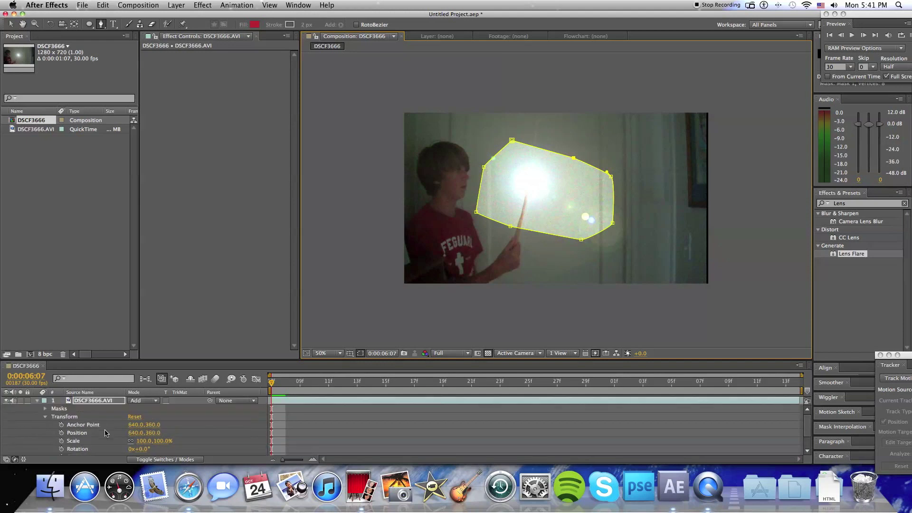
key("slash")
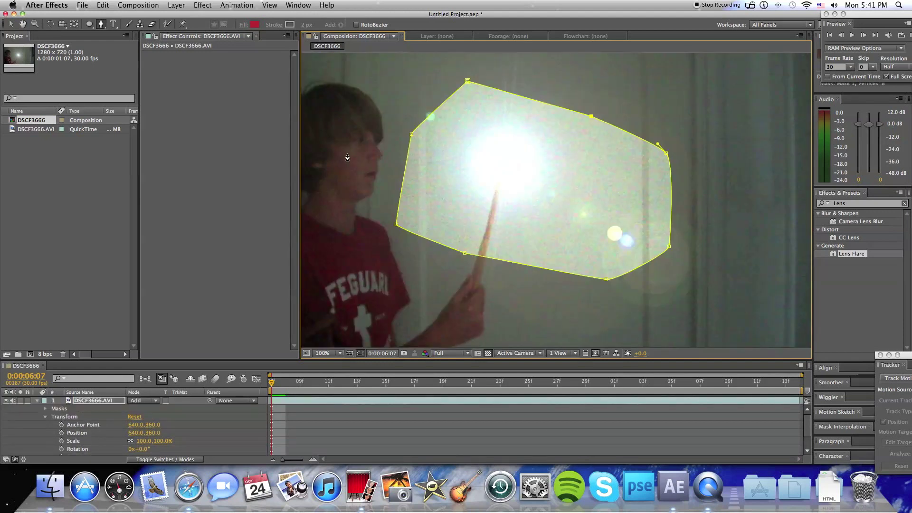
key("grave")
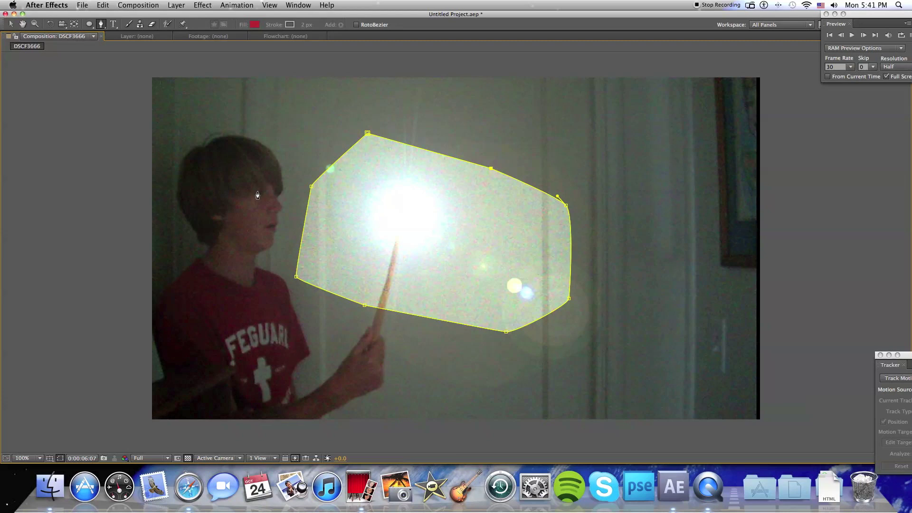
Trace a closed Pen mask around the boy's face
left_click(244, 182)
left_click(241, 244)
left_click(267, 250)
left_click(277, 221)
left_click(283, 180)
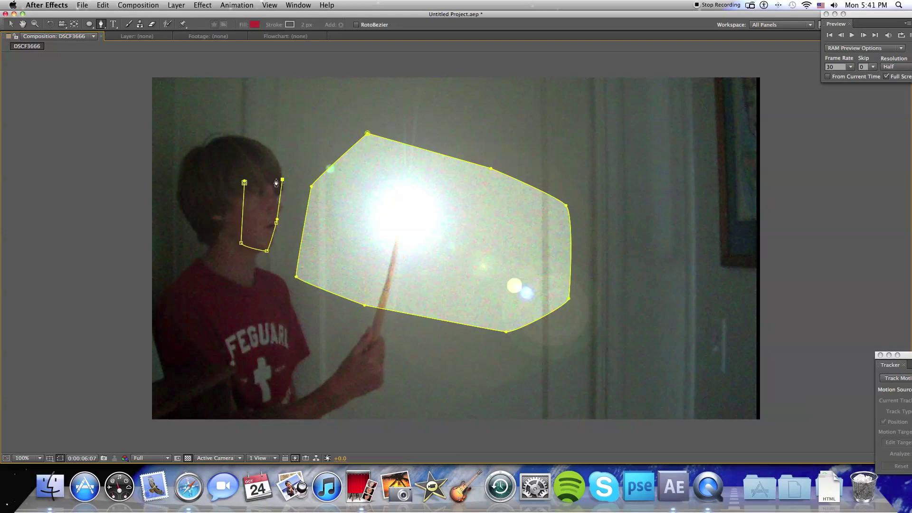
left_click(244, 183)
left_click(262, 167)
left_click(244, 182)
Trace a closed mask around the boy's shirt from shoulder to hem
left_click(215, 283)
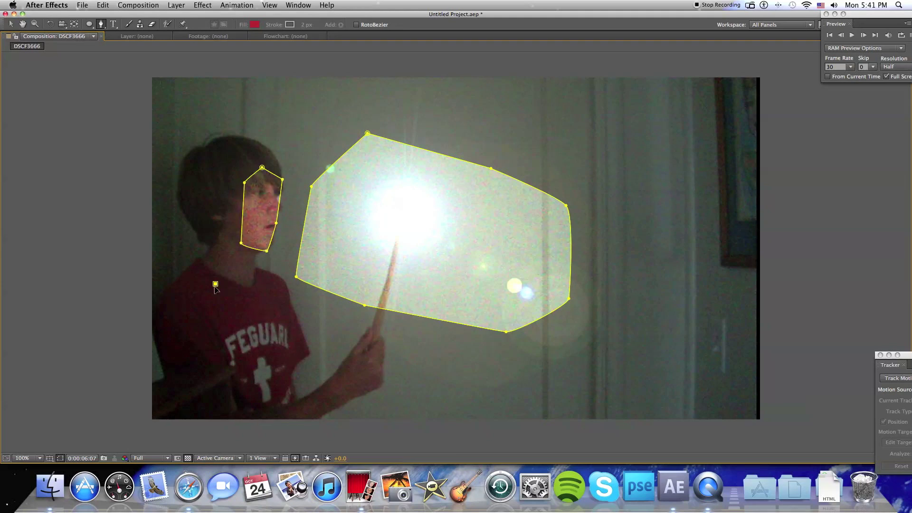
left_click(219, 352)
left_click_drag(247, 386, 277, 387)
left_click(290, 351)
left_click(274, 302)
left_click_drag(244, 285, 239, 285)
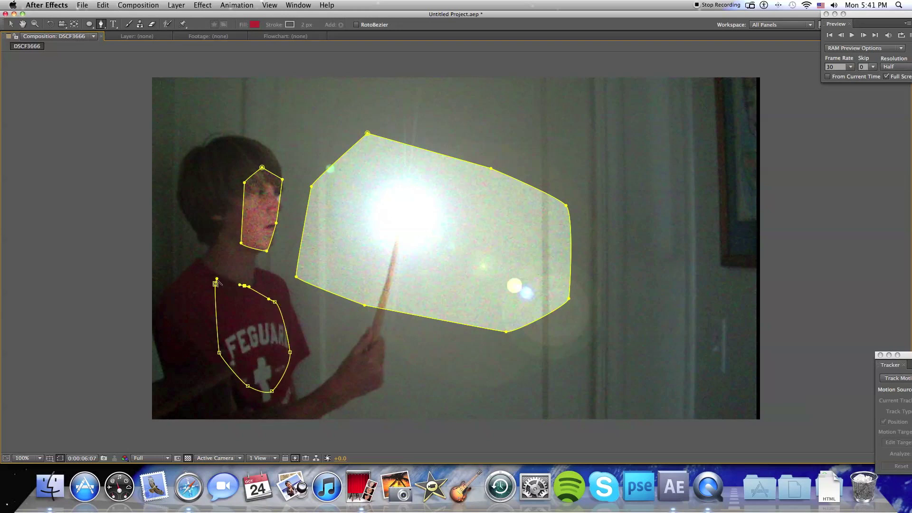
left_click(215, 284)
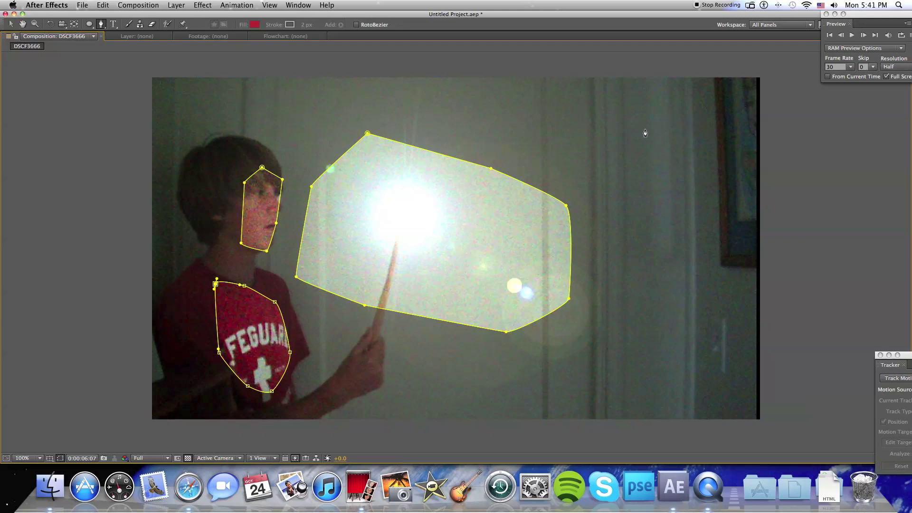
Draw a closed curved mask around the right-hand wall area
left_click(633, 94)
key("super+z")
left_click(631, 165)
left_click(629, 278)
left_click_drag(661, 304, 666, 304)
left_click_drag(722, 291, 734, 285)
left_click(735, 240)
left_click(740, 171)
left_click_drag(707, 152, 649, 162)
left_click(632, 165)
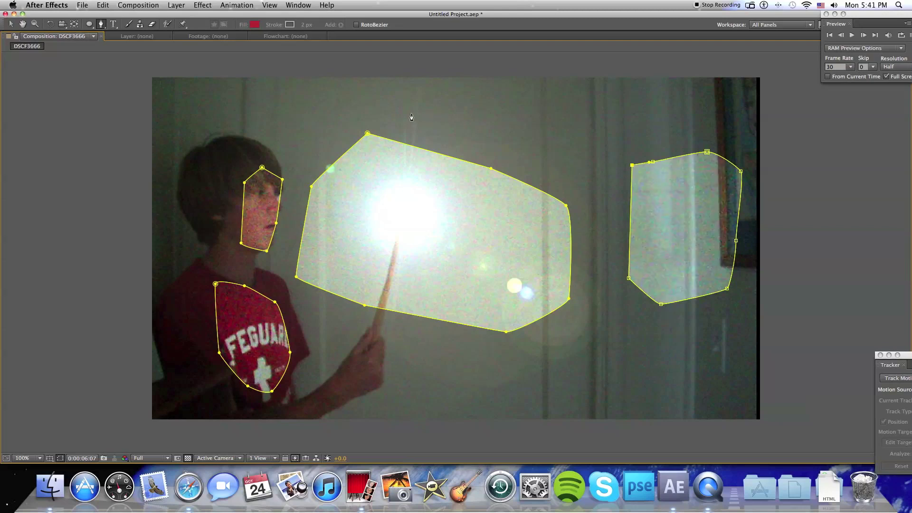
Draw a curved strip mask across the top of the frame
left_click_drag(208, 87, 216, 86)
left_click_drag(372, 81, 398, 82)
left_click_drag(589, 97, 626, 117)
left_click_drag(465, 144, 401, 142)
left_click_drag(331, 142, 285, 131)
left_click_drag(238, 118, 216, 115)
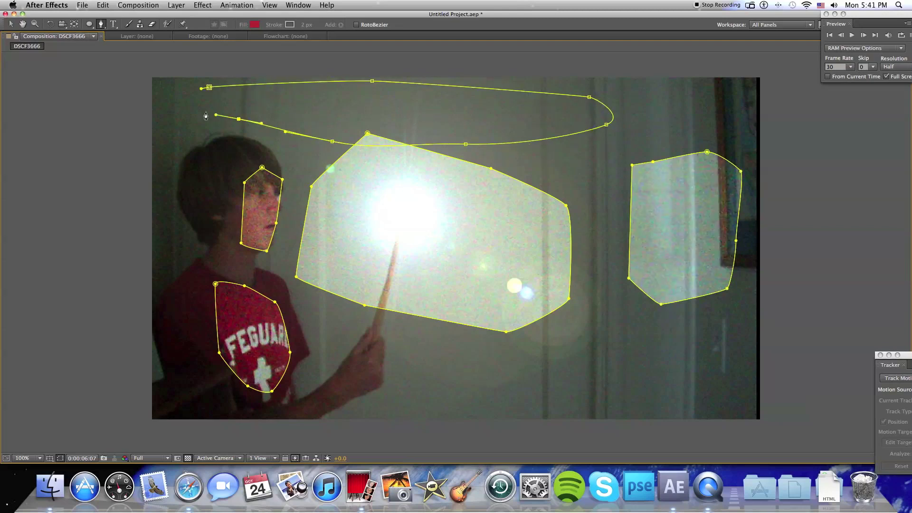
left_click(209, 87)
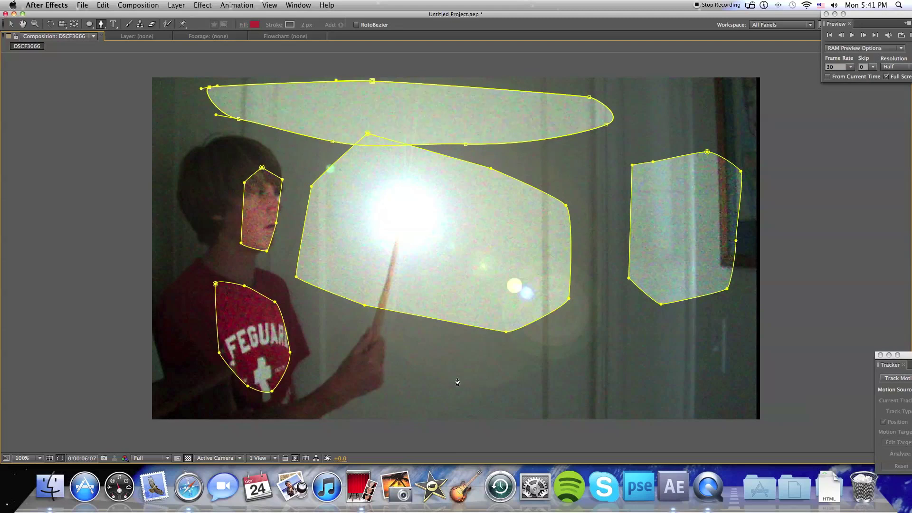
Trace a closed mask around the hand holding the wand
left_click(360, 342)
left_click(340, 375)
left_click(313, 398)
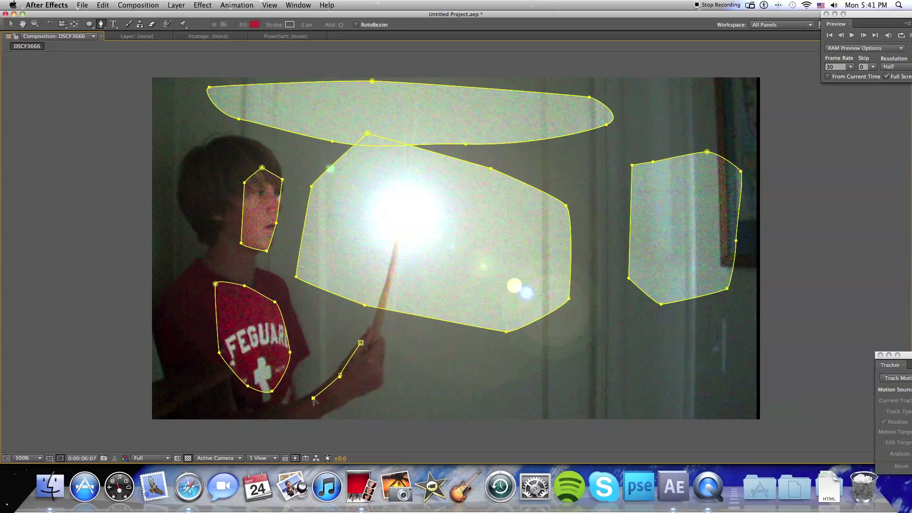
left_click(332, 405)
left_click(379, 383)
left_click(380, 353)
left_click(381, 311)
left_click_drag(376, 323, 368, 337)
left_click(361, 343)
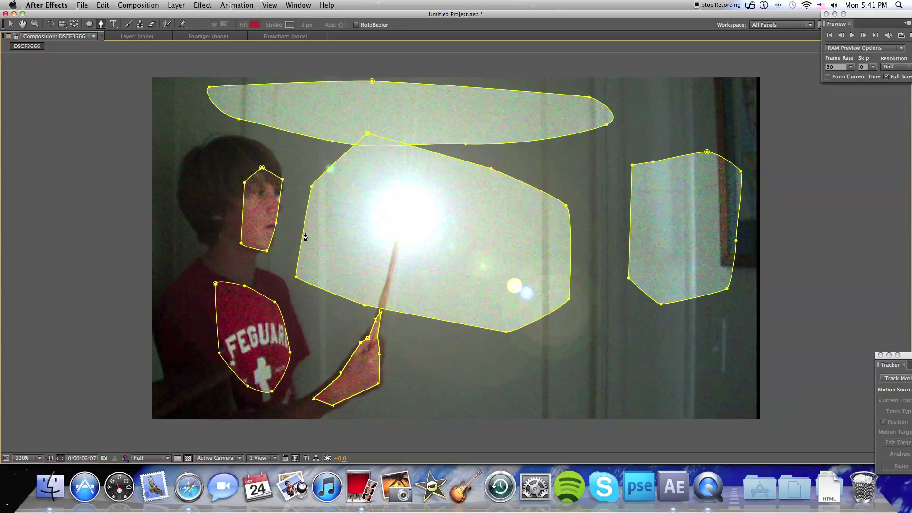
Restore the workspace panels, widen the composition viewer and set it to 100% zoom
key("grave")
key("comma")
key("comma")
key("comma")
key("comma")
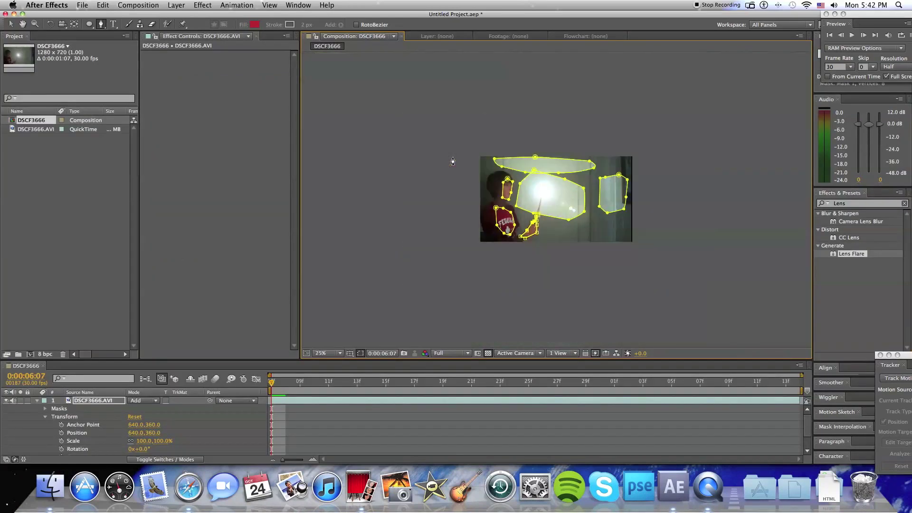
key("period")
key("period")
key("period")
key("comma")
key("comma")
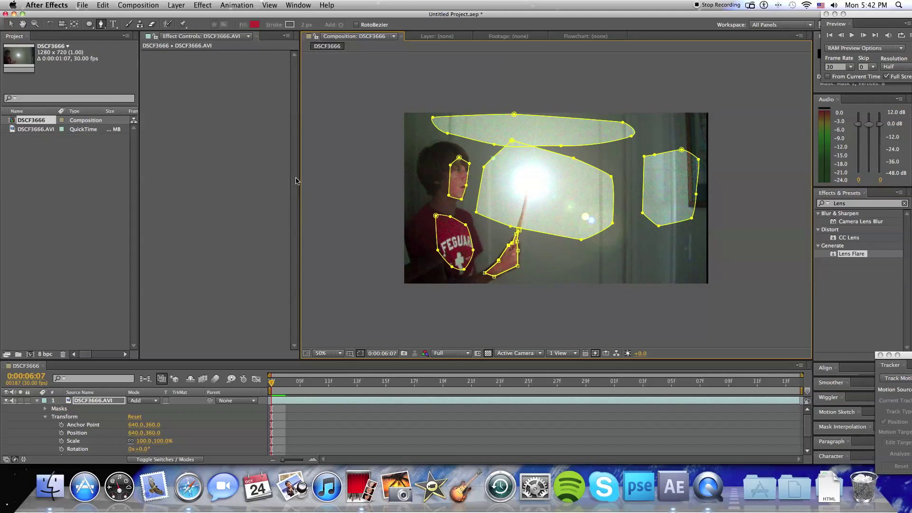
left_click_drag(300, 178, 142, 179)
key("period")
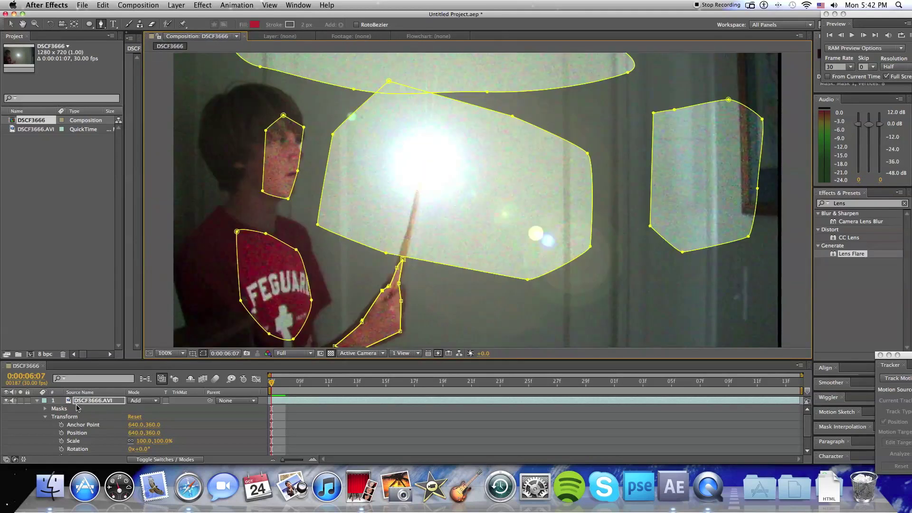
Reveal the Mask Feather settings for the first webcam layer's masks
left_click(56, 408)
left_click(46, 418)
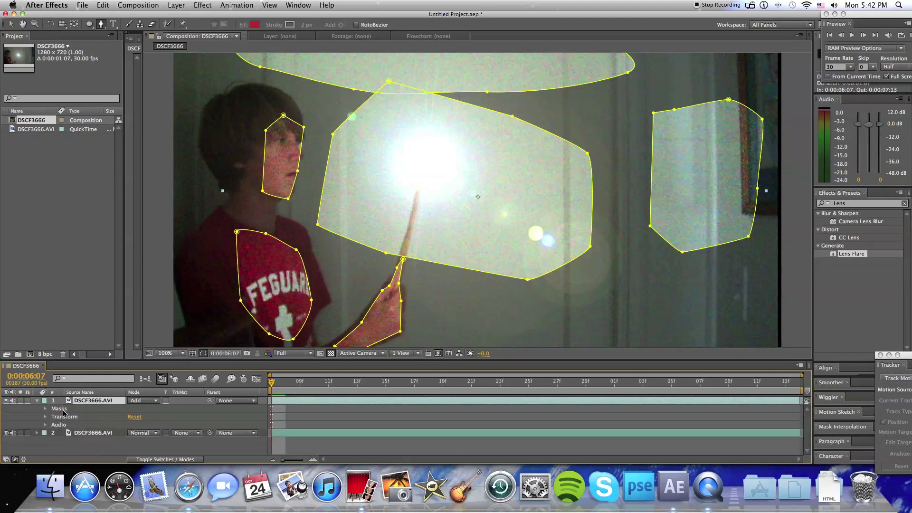
left_click(59, 409)
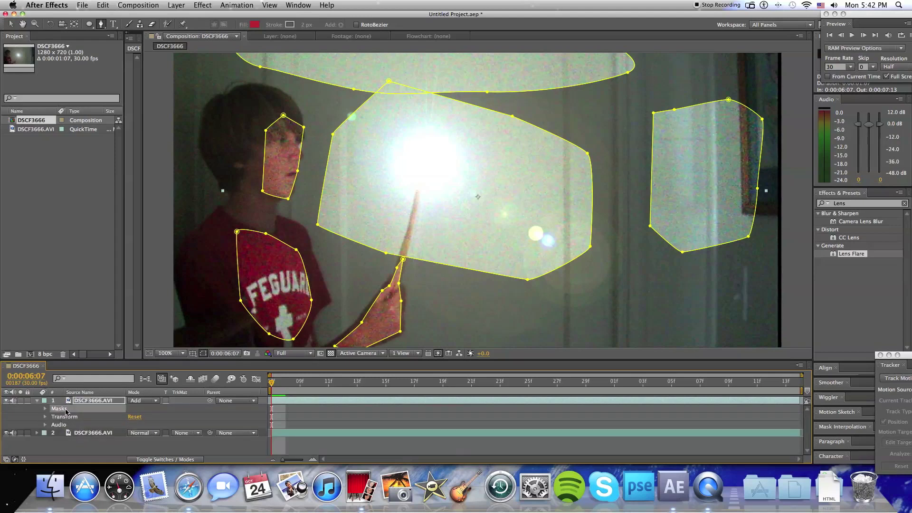
key("f")
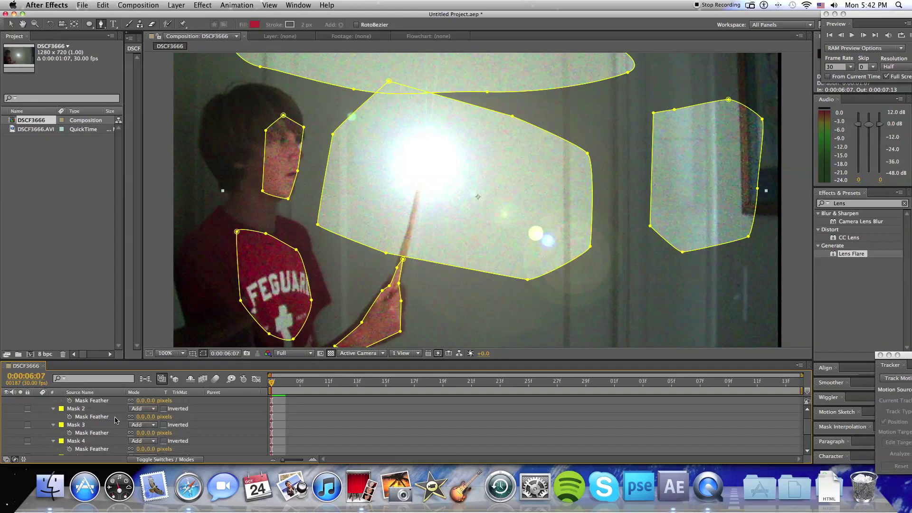
scroll(115, 420, "down", 2)
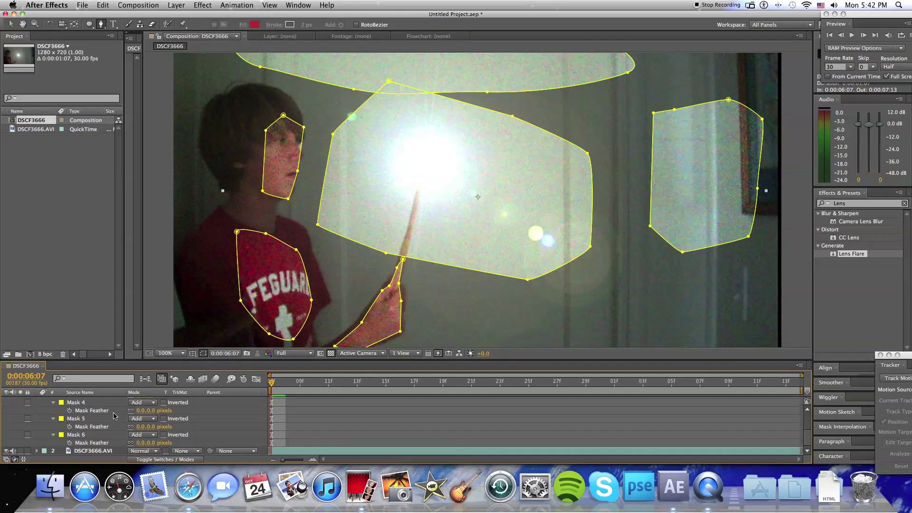
left_click(33, 441)
scroll(43, 420, "up", 3)
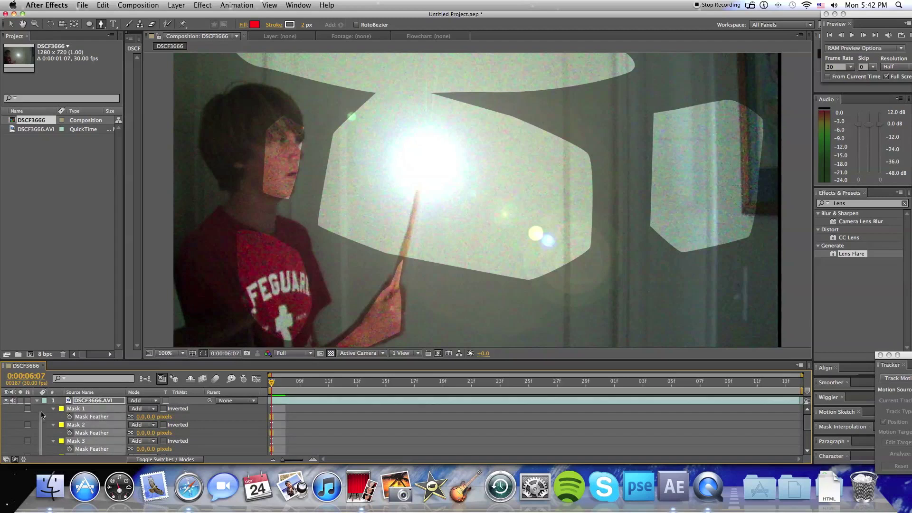
Select Masks 1–3 together and scrub their feather to 150 pixels
left_click_drag(45, 453, 67, 409)
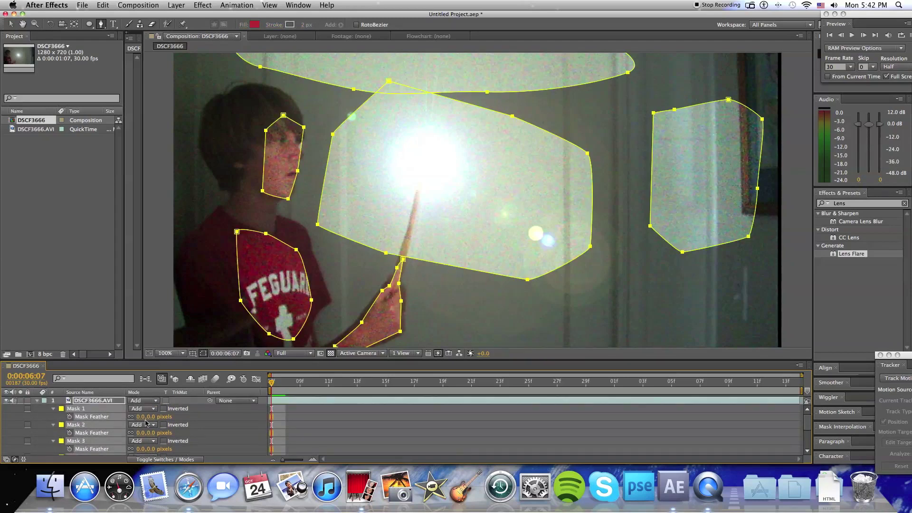
left_click_drag(151, 421, 187, 420)
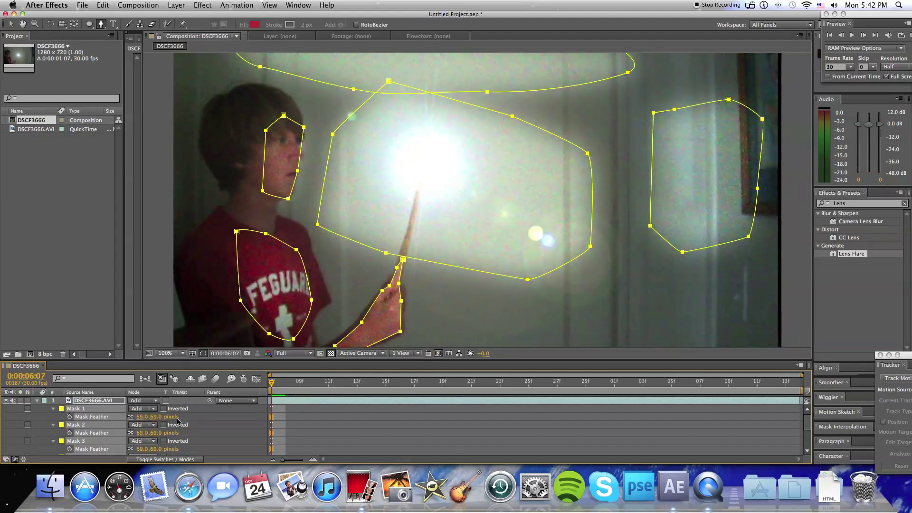
left_click_drag(159, 417, 211, 419)
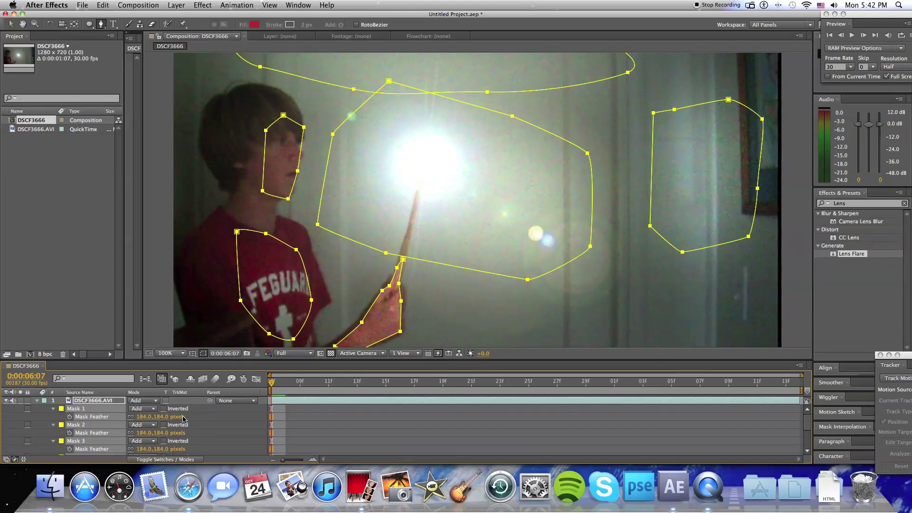
left_click_drag(170, 418, 160, 418)
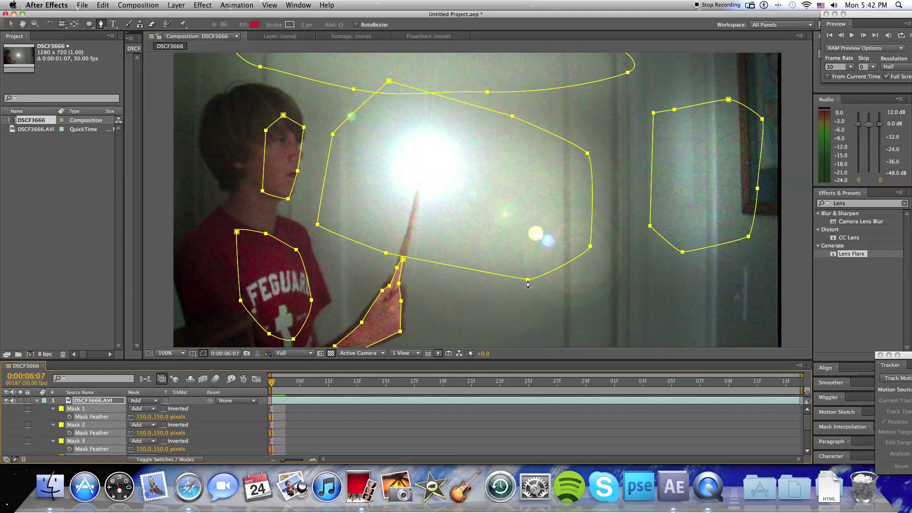
Shift all masks slightly, then move Mask 1 on its own
key("v")
mouse_move(527, 284)
left_mouse_down()
mouse_move(528, 296)
mouse_move(529, 281)
left_mouse_up()
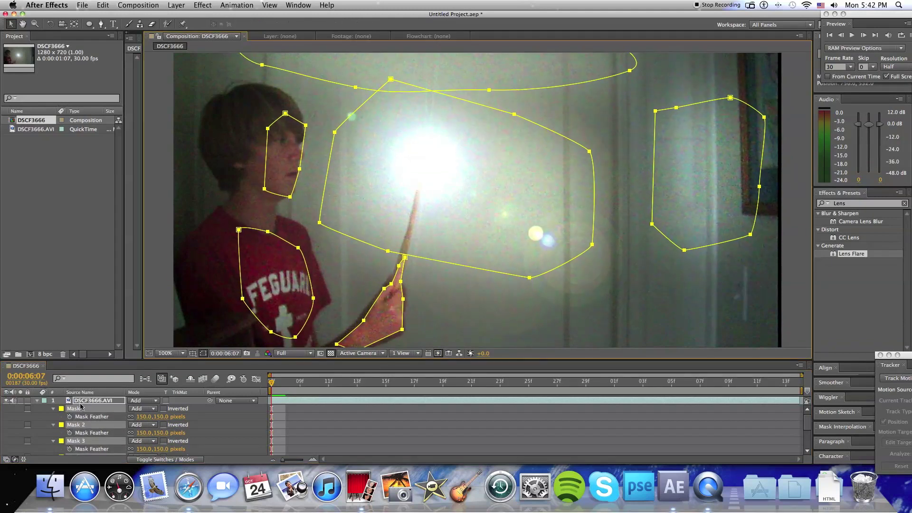
left_click(42, 424)
left_click(75, 408)
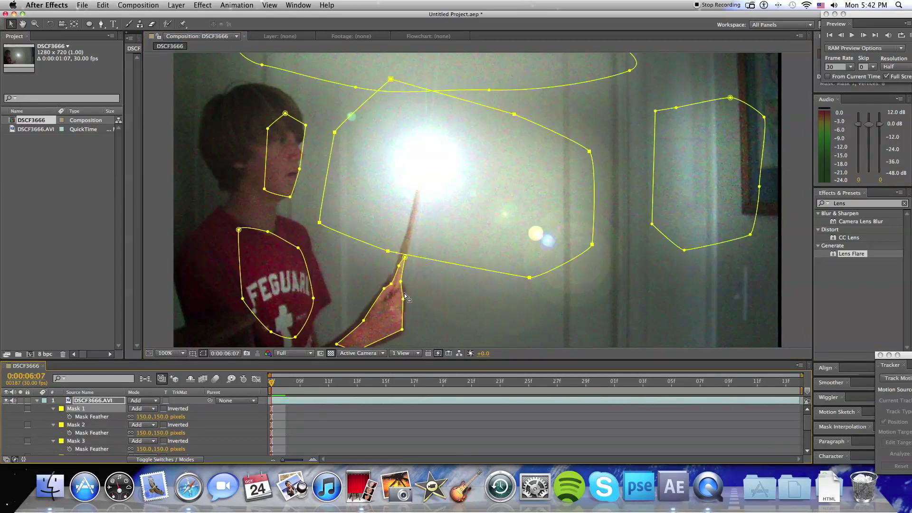
mouse_move(532, 279)
left_mouse_down()
mouse_move(528, 290)
mouse_move(517, 271)
left_mouse_up()
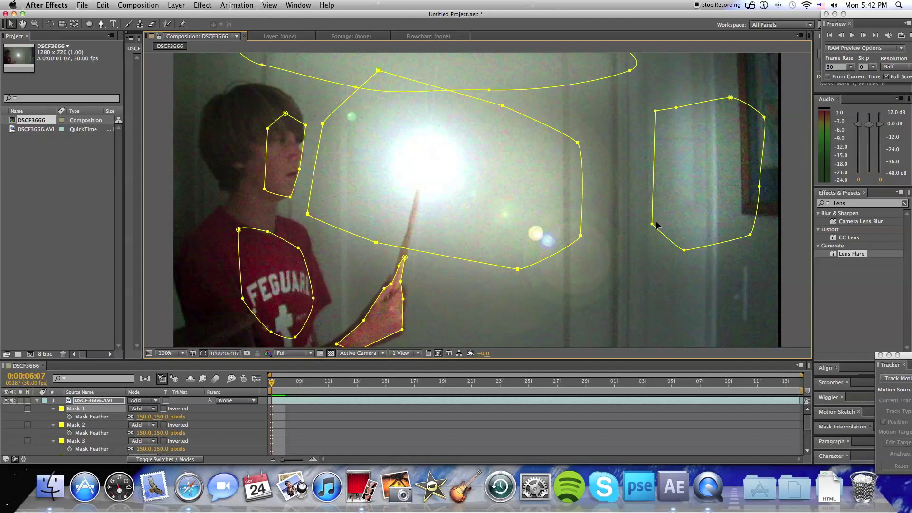
Drag the right mask's corners out to the top, right and bottom frame edges
left_click_drag(652, 225, 550, 231)
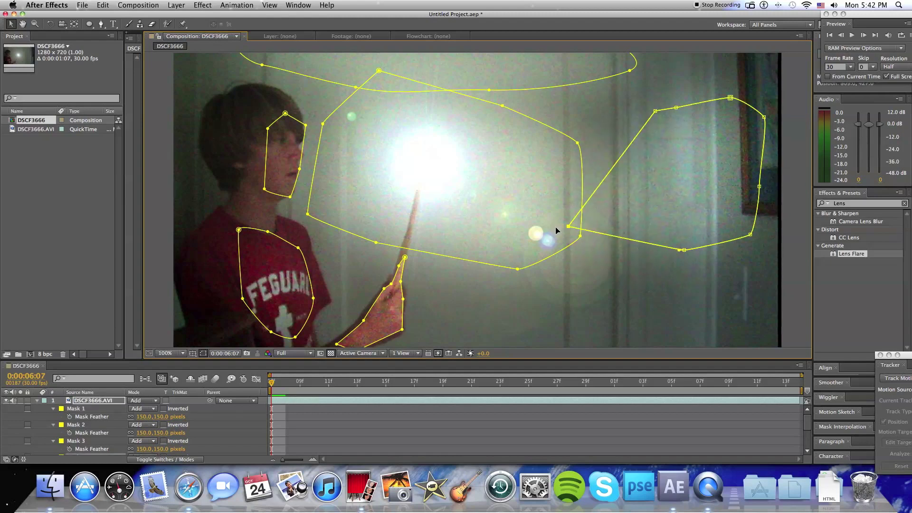
left_click_drag(655, 112, 539, 98)
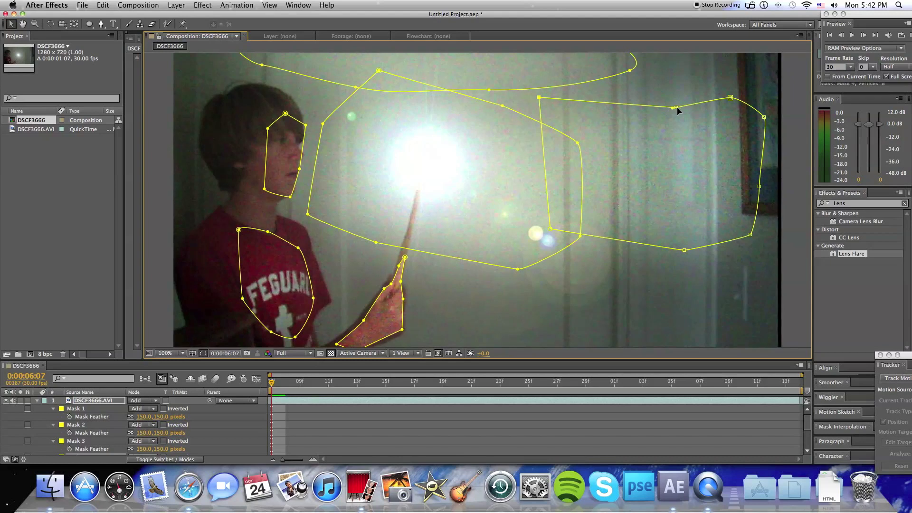
left_click_drag(677, 109, 626, 48)
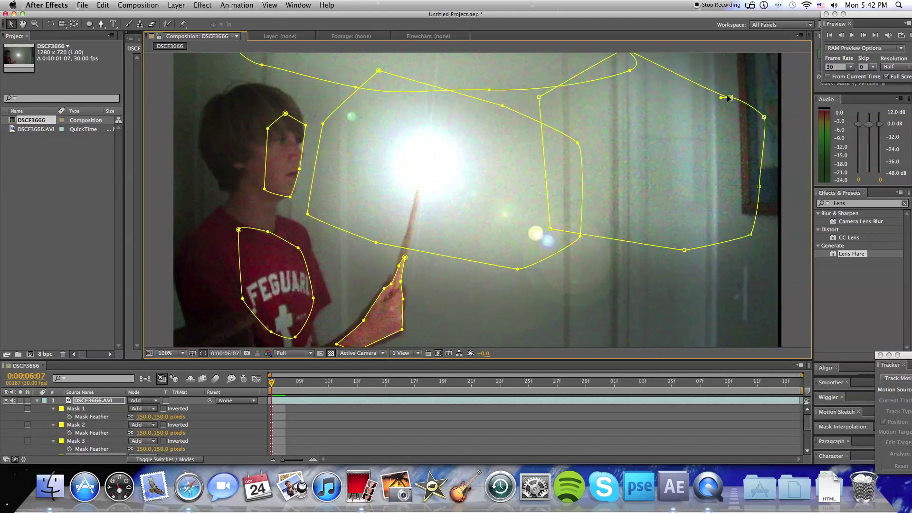
left_click_drag(729, 98, 746, 48)
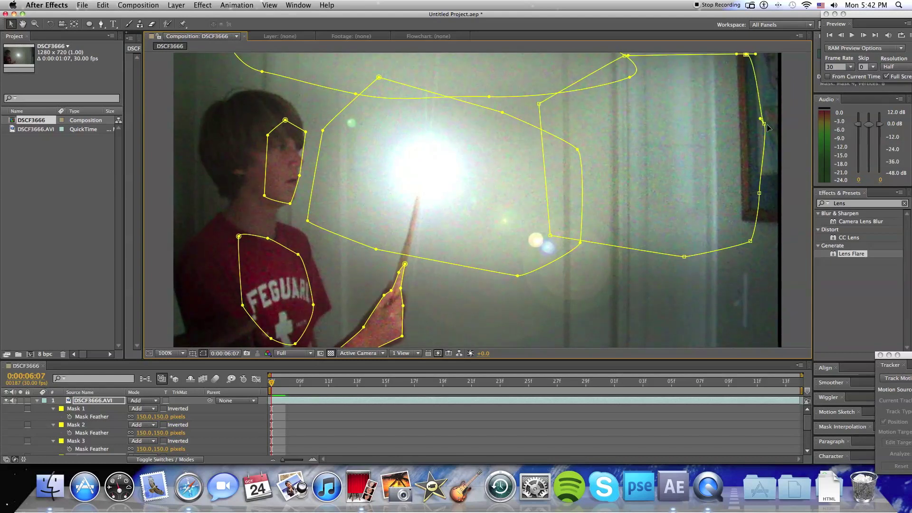
left_click_drag(764, 124, 782, 124)
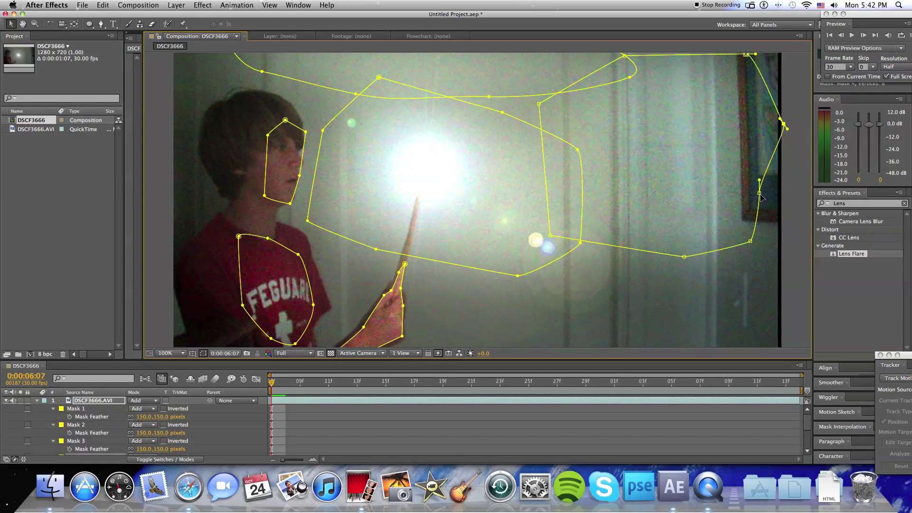
left_click_drag(760, 193, 784, 211)
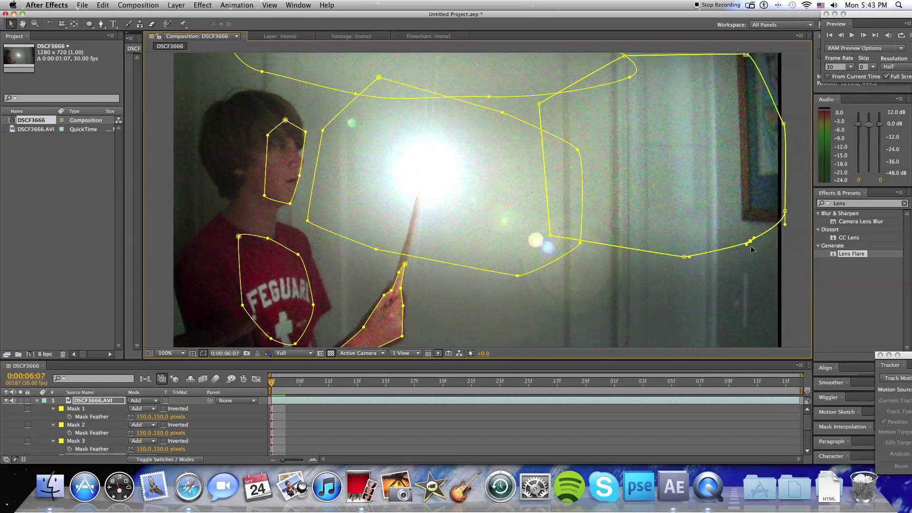
left_click_drag(750, 241, 780, 333)
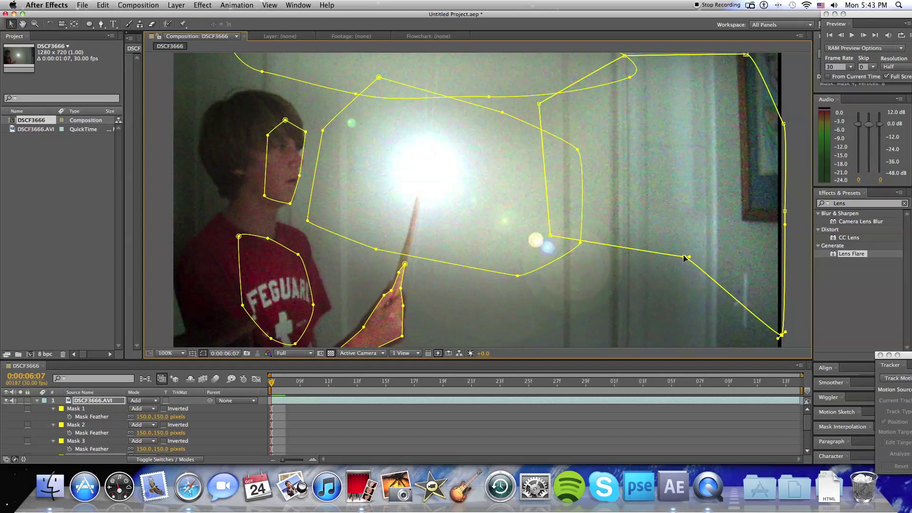
left_click_drag(684, 258, 669, 341)
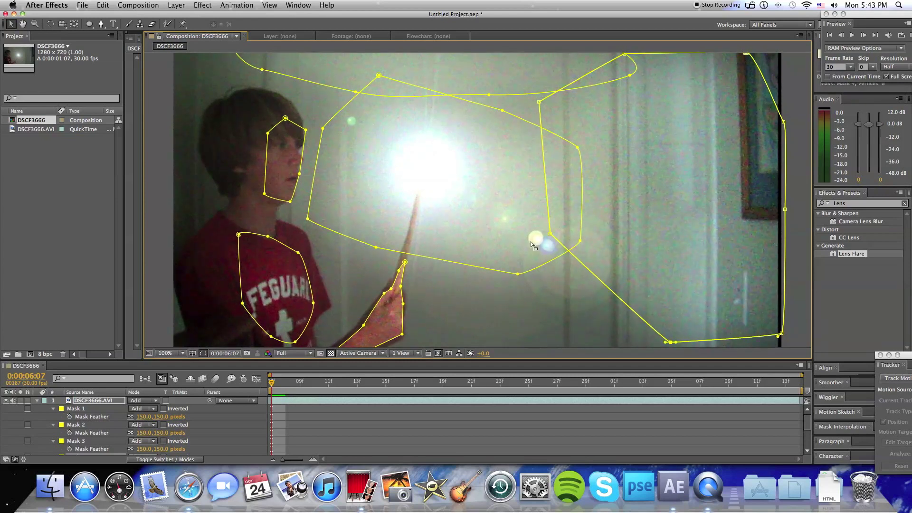
left_click_drag(549, 233, 480, 345)
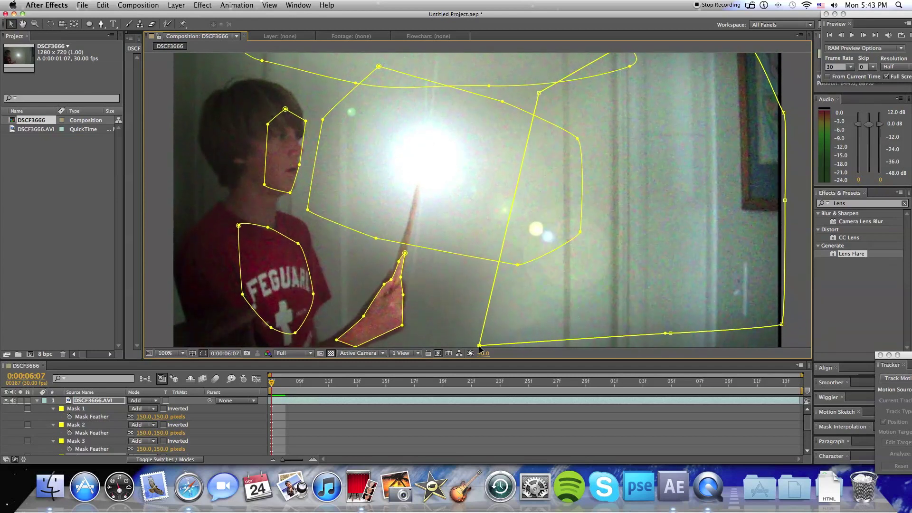
left_click_drag(670, 332, 645, 337)
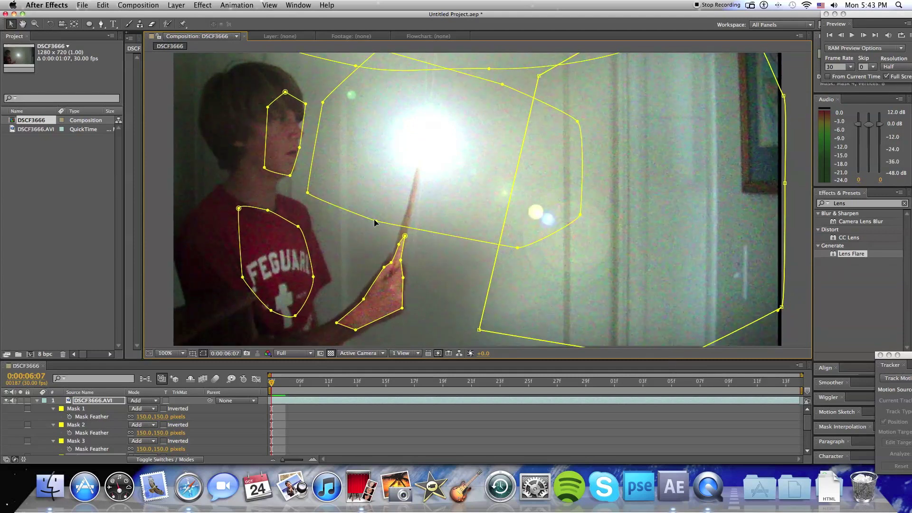
Reshape Mask 1's edges and curve the face mask tightly around the chin
left_click_drag(374, 223, 371, 237)
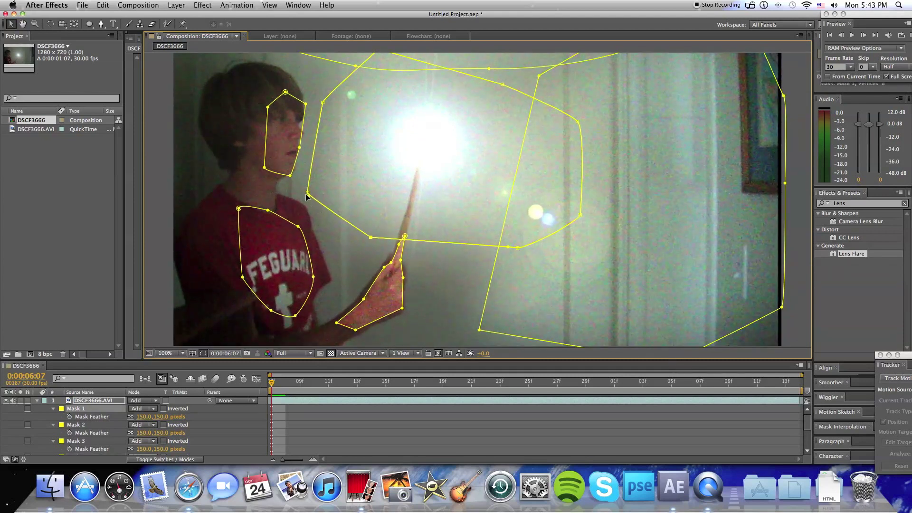
left_click_drag(306, 194, 341, 274)
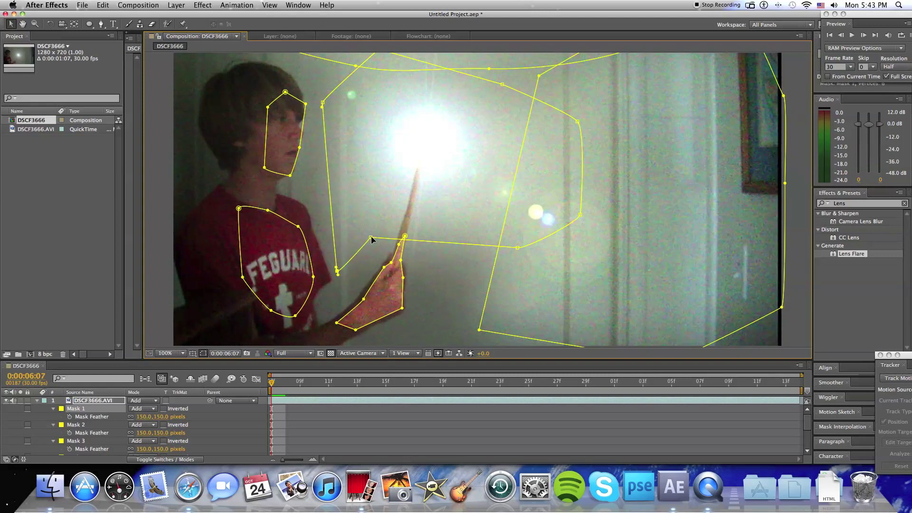
left_click_drag(323, 102, 317, 101)
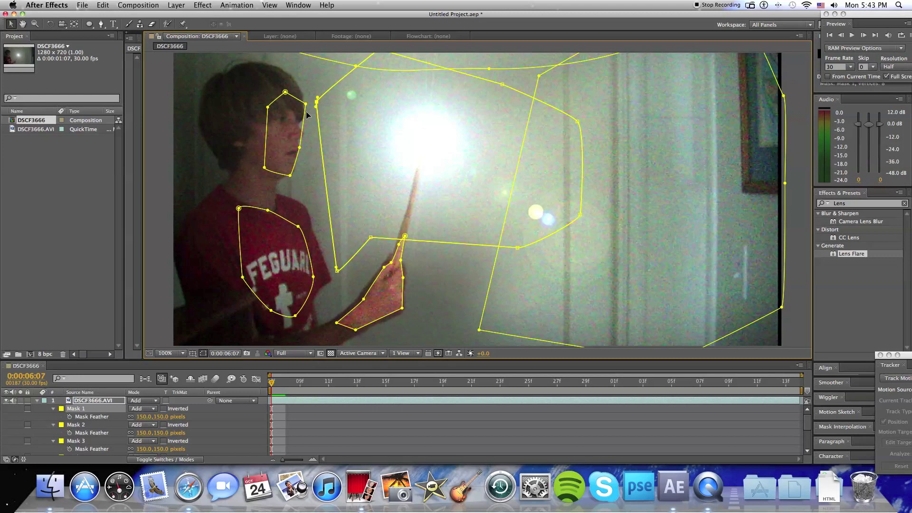
left_click_drag(264, 167, 232, 180)
left_click_drag(290, 176, 321, 147)
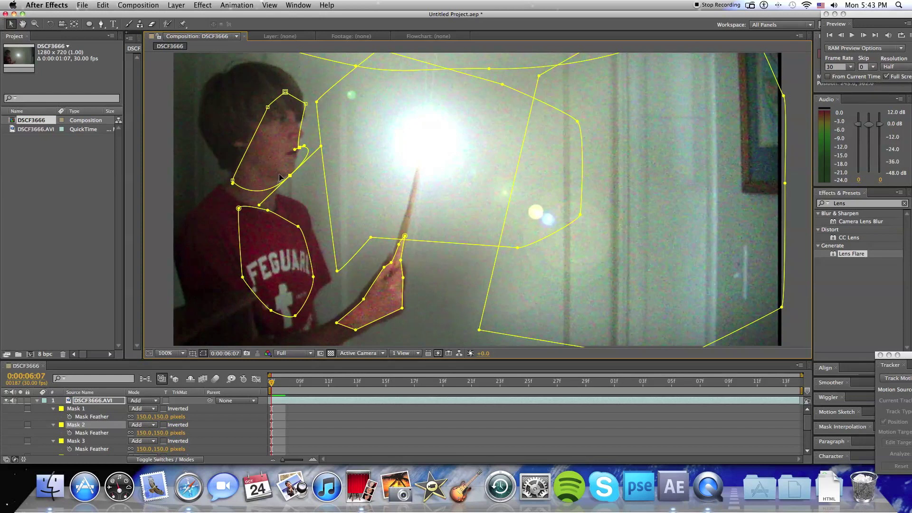
left_click_drag(289, 180, 295, 155)
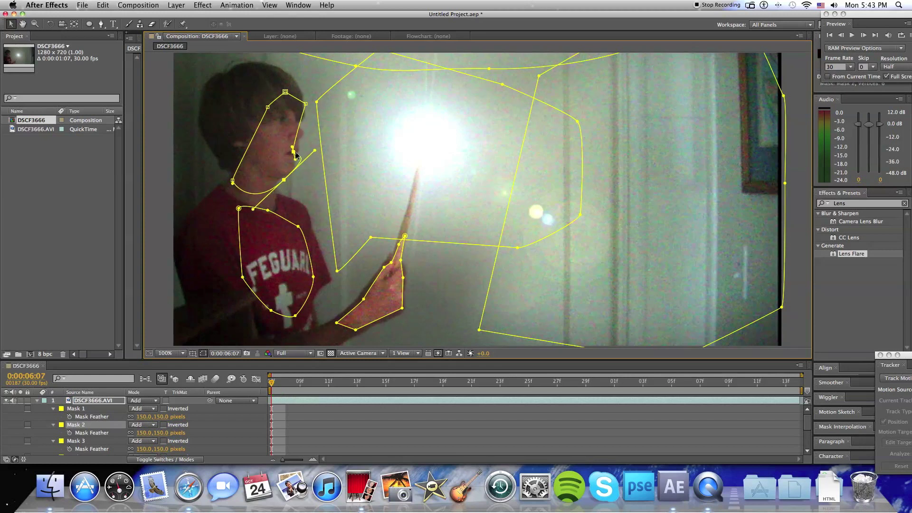
Raise the feather of Masks 1–3 on the first webcam layer to 169 pixels
left_click(257, 100)
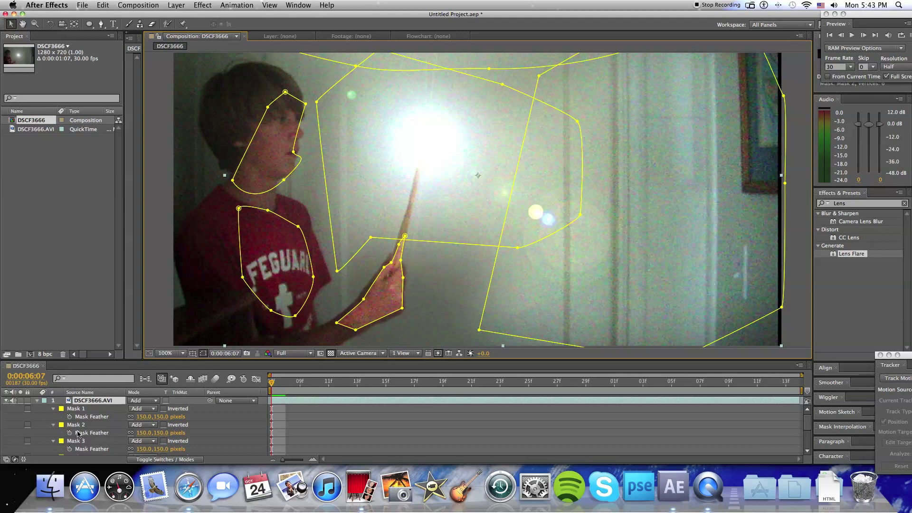
scroll(68, 435, "down", 3)
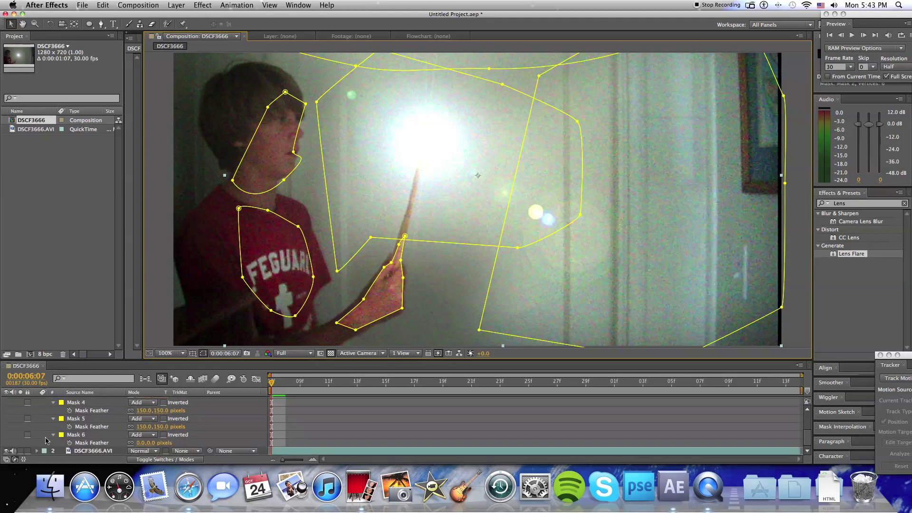
left_click(44, 404)
scroll(43, 404, "up", 3)
left_click(45, 416)
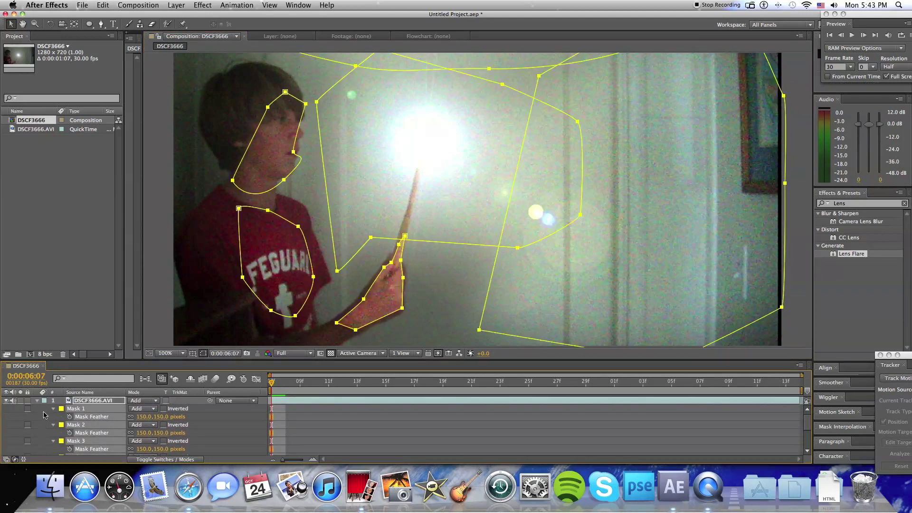
left_click_drag(166, 417, 113, 416)
Increase the feather of Masks 4–6, leaving Masks 4 and 5 at 182 pixels
scroll(148, 423, "down", 3)
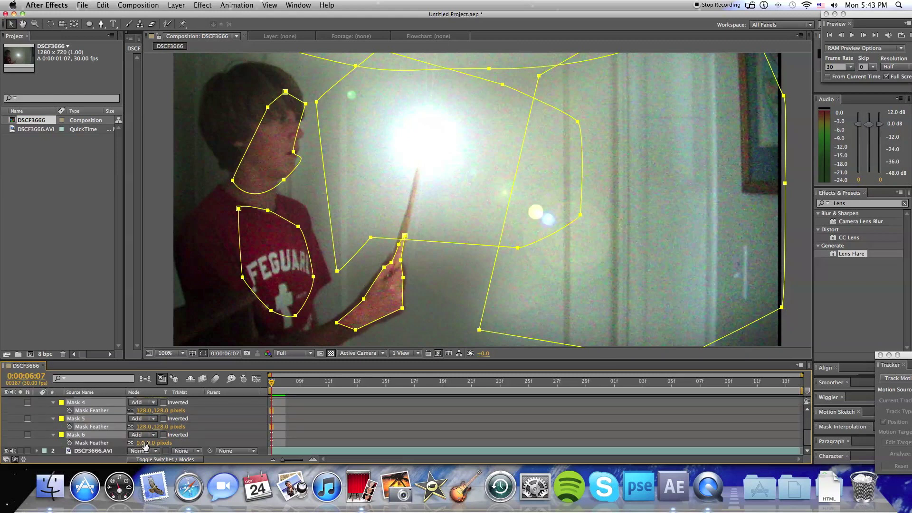
left_click_drag(148, 445, 168, 444)
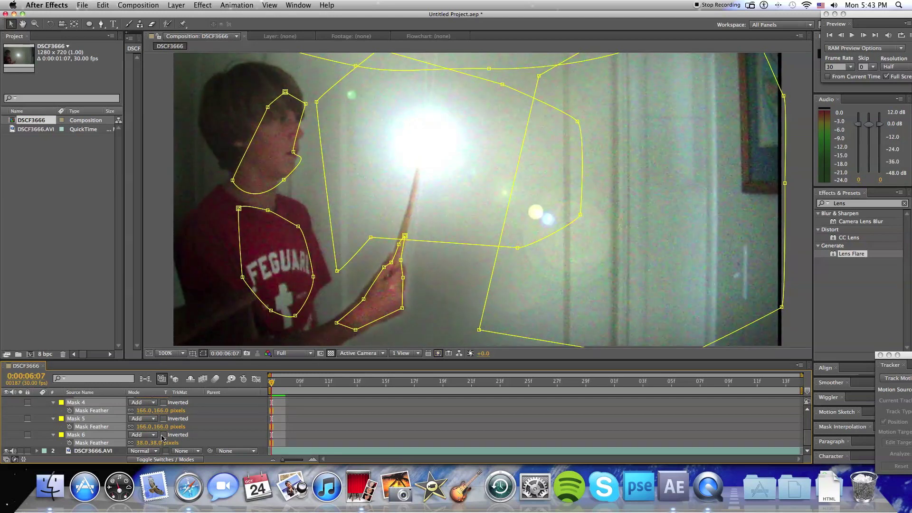
mouse_move(166, 442)
left_mouse_down()
mouse_move(182, 442)
mouse_move(153, 443)
left_mouse_up()
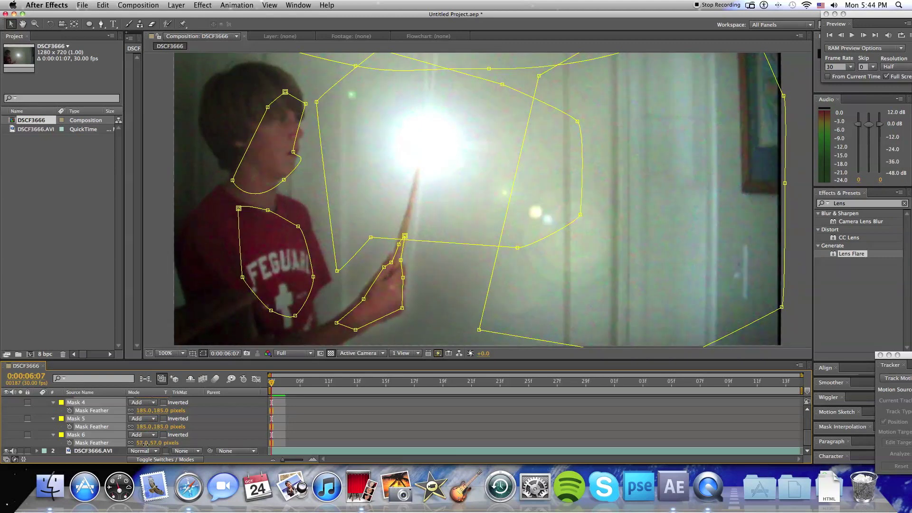
Set Mask 6's feather alone to 84 pixels
left_click(46, 421)
left_click(85, 443)
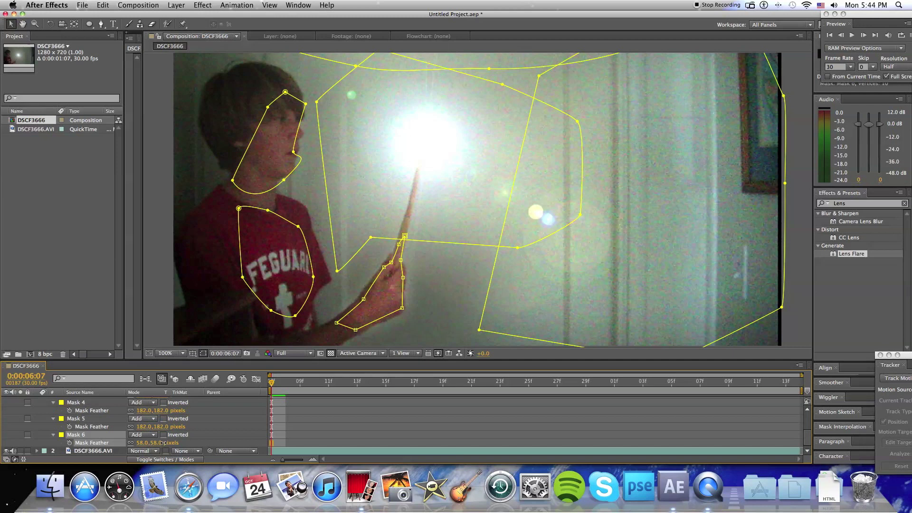
left_click_drag(163, 442, 171, 445)
scroll(86, 441, "up", 5)
Collapse the top layer's mask list and hide the mask outlines in the preview
left_click(38, 401)
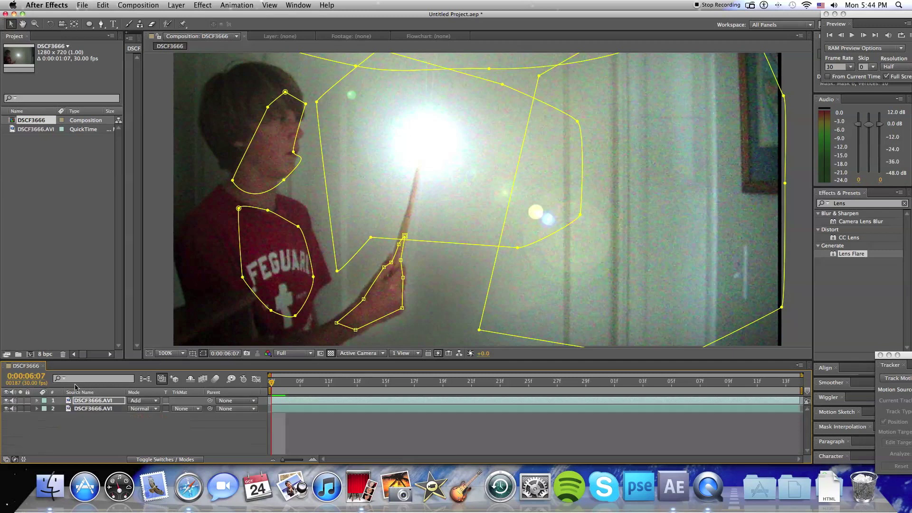
left_click(207, 354)
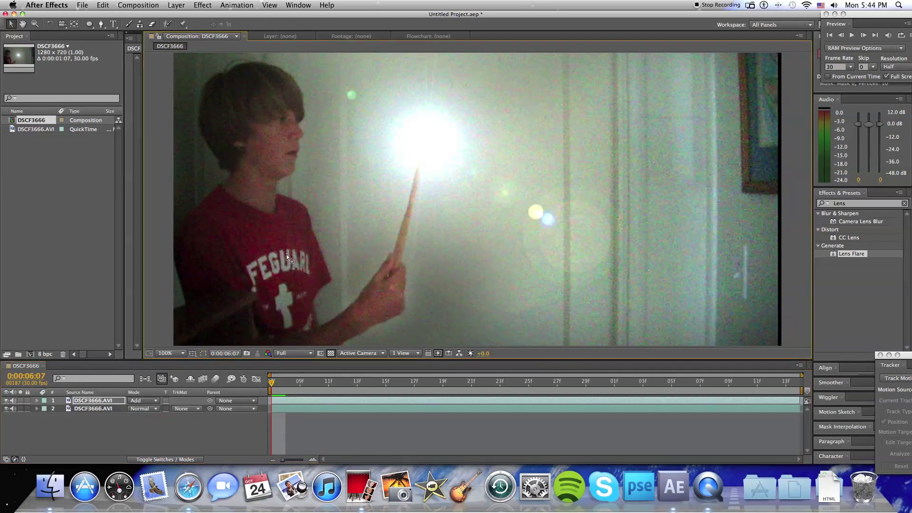
scroll(287, 253, "down", 6)
scroll(287, 253, "up", 7)
scroll(287, 252, "down", 3)
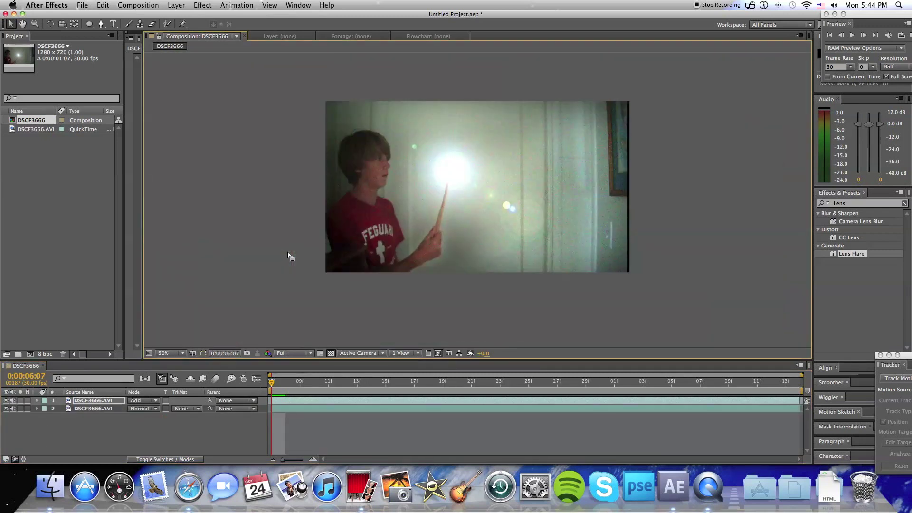
Toggle the top glow layer off and on repeatedly to compare, leaving it visible
left_click(7, 401)
left_click(7, 401)
left_click(7, 401)
left_click(8, 401)
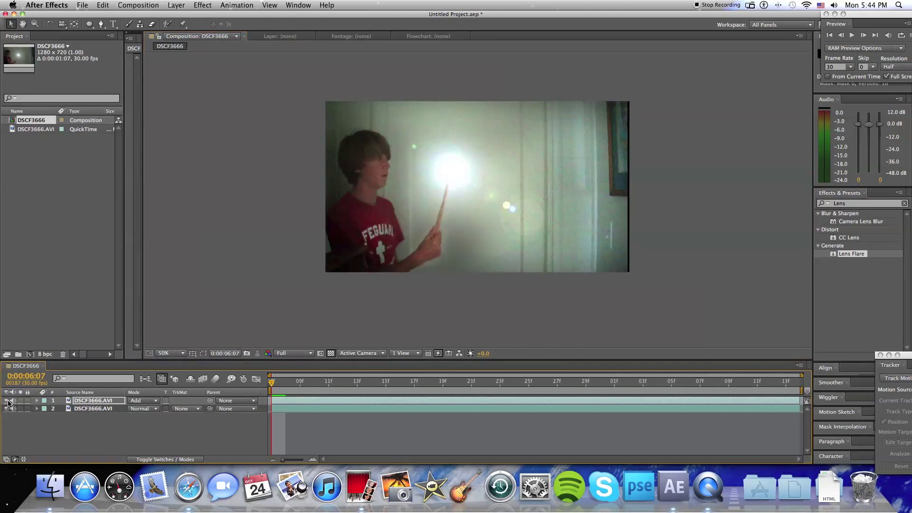
left_click(8, 401)
left_click(8, 401)
left_click(8, 401)
left_click(7, 402)
left_click(8, 401)
left_click(7, 402)
View the composition at 100% and select the top footage layer for a new effect
key("period")
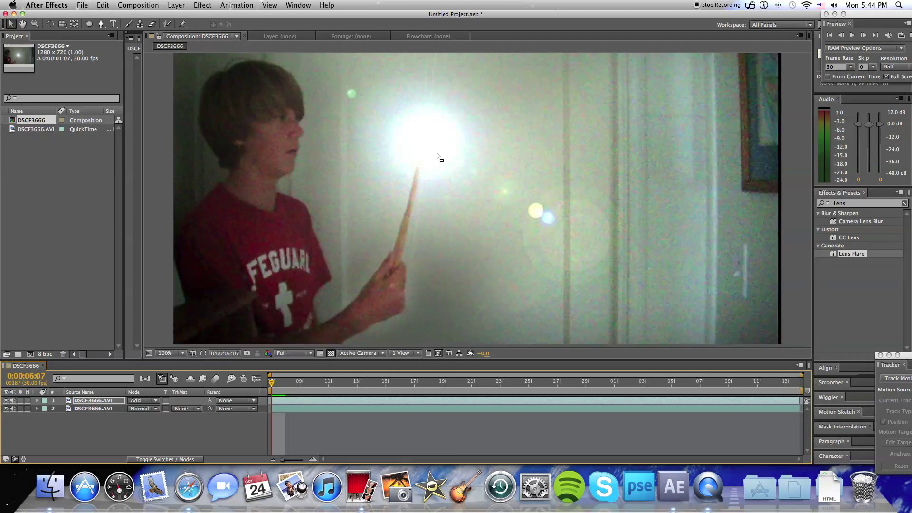
left_click(109, 401)
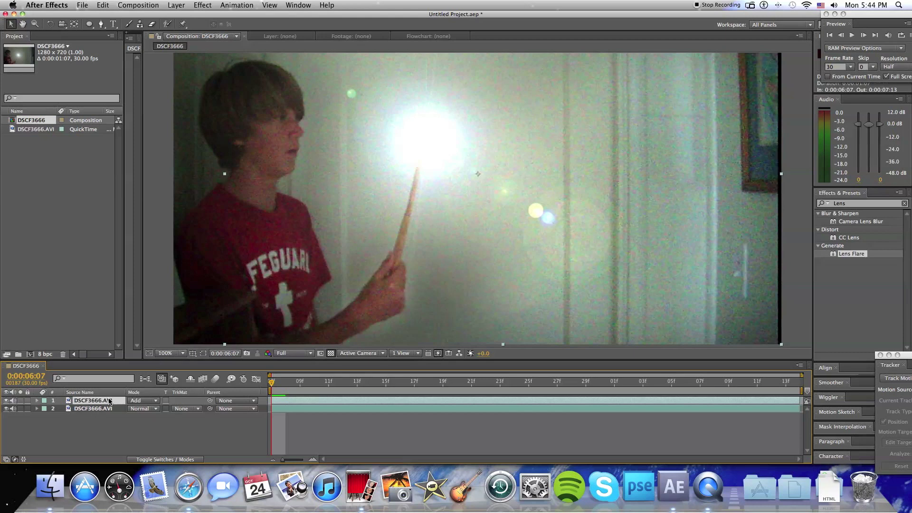
left_click(203, 4)
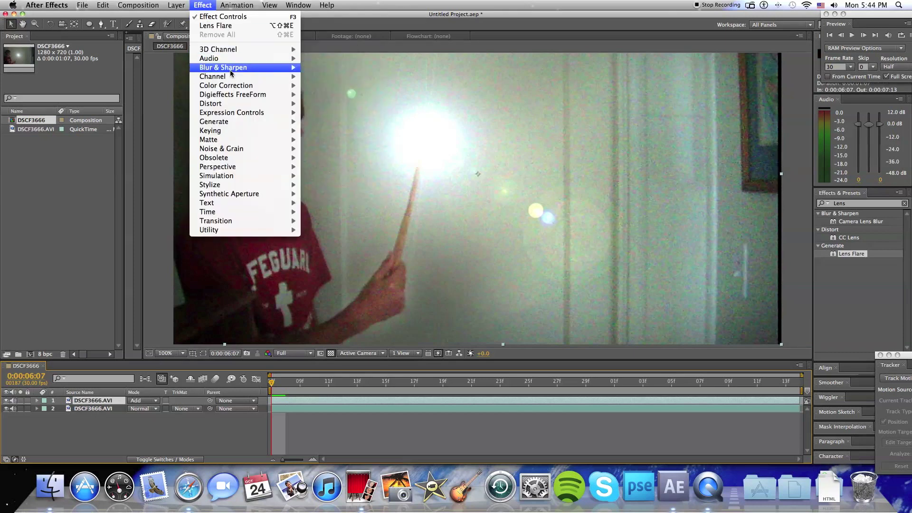
Apply Color Correction > Tint to the top footage layer and reveal its settings
mouse_move(239, 74)
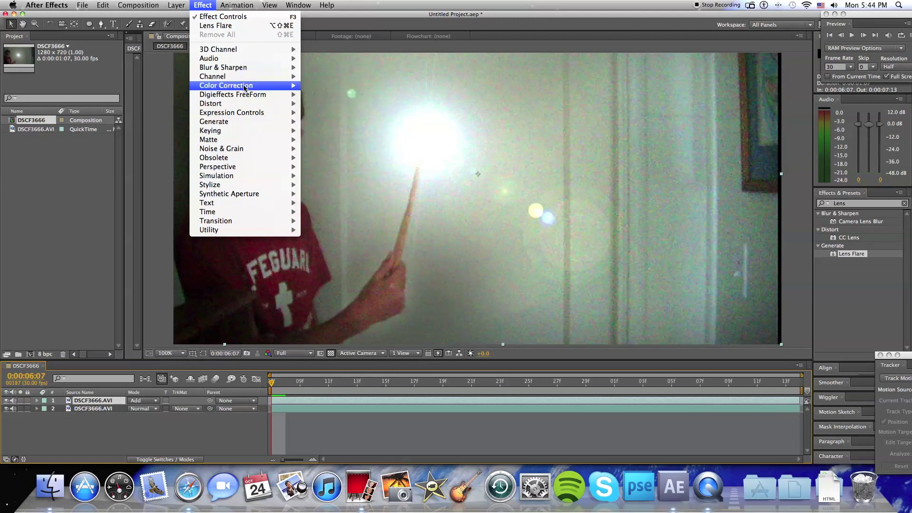
mouse_move(256, 87)
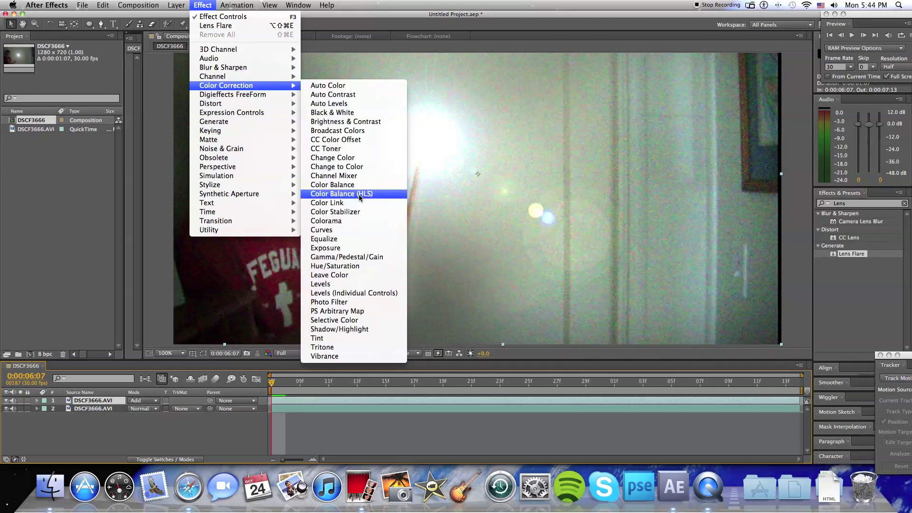
left_click(342, 338)
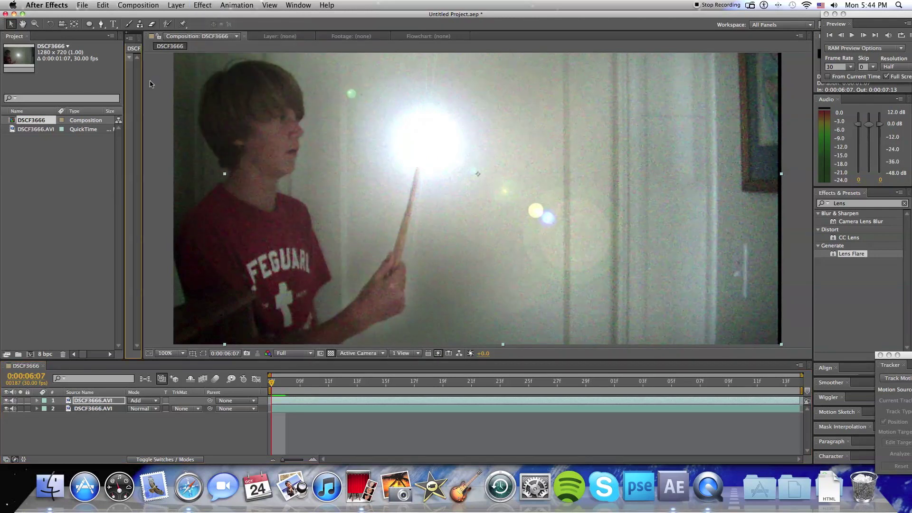
left_click_drag(142, 87, 331, 116)
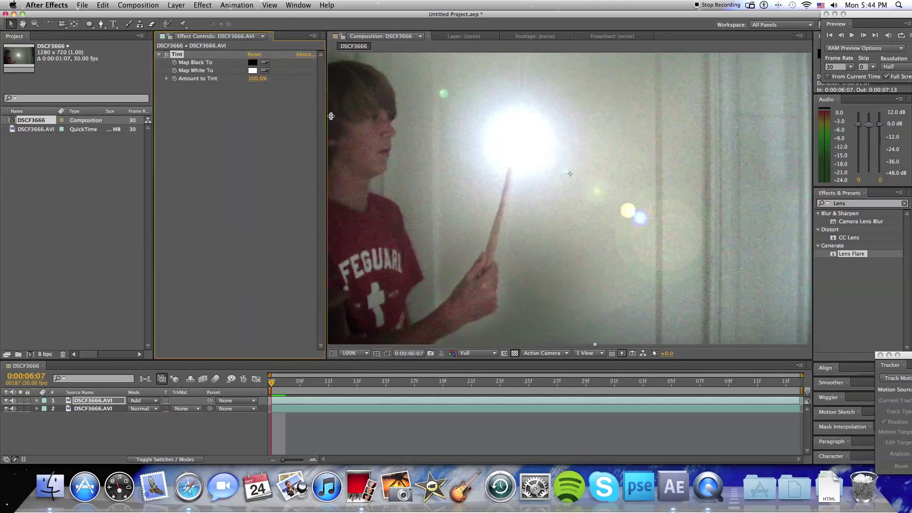
Set the Tint's Map Black To colour to a dark teal, undoing a washed-out sampled colour
left_click(255, 64)
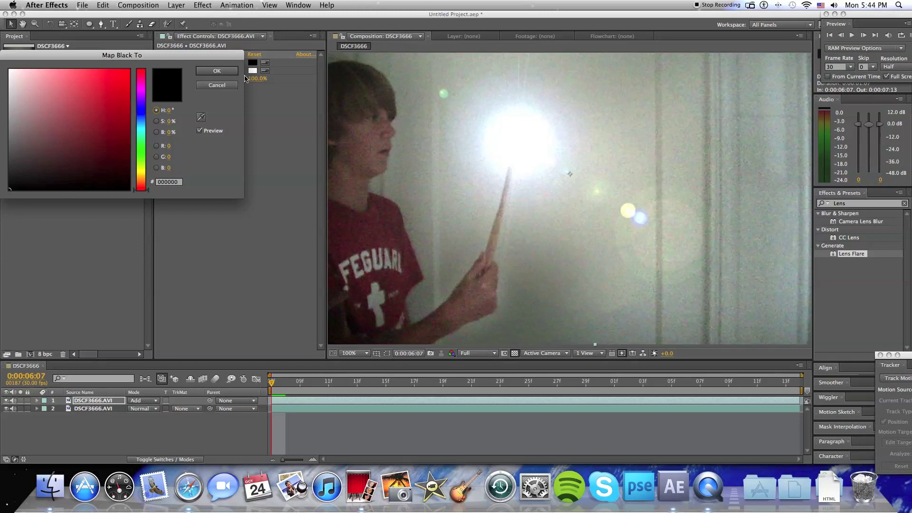
left_click(217, 71)
left_click(264, 62)
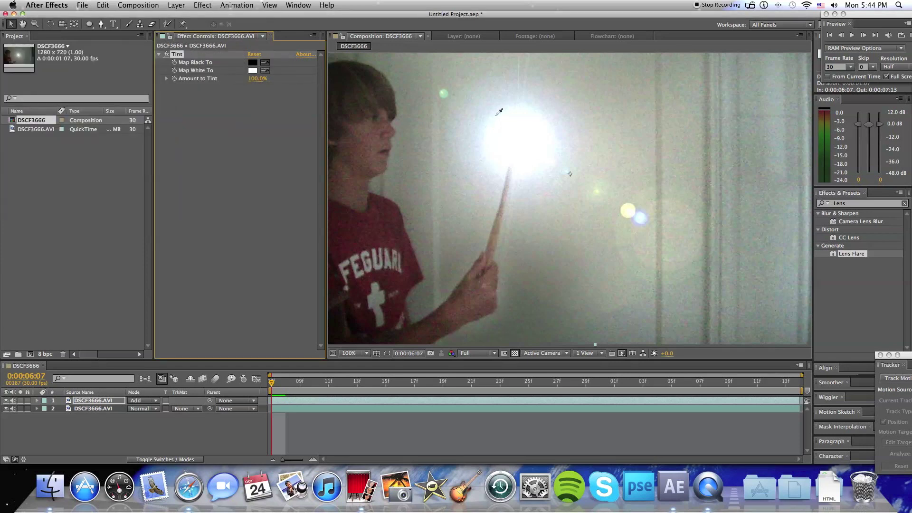
left_click(485, 136)
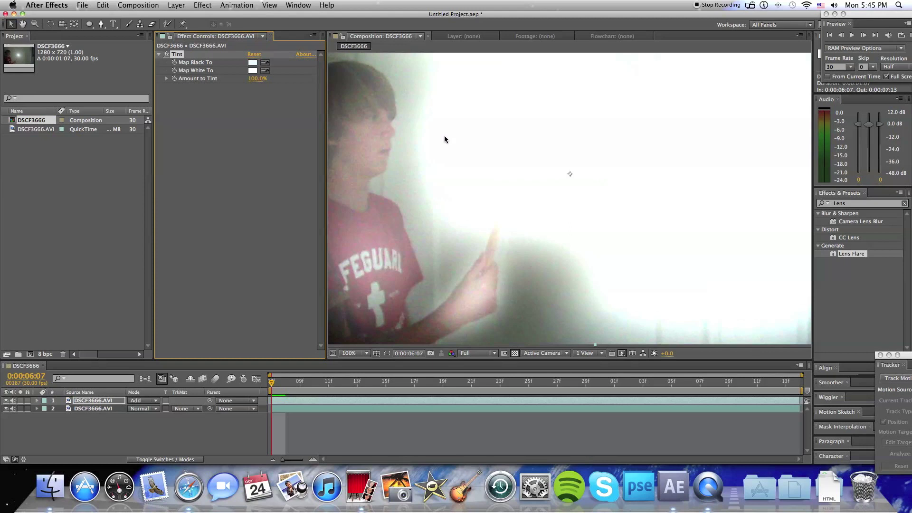
key("super+z")
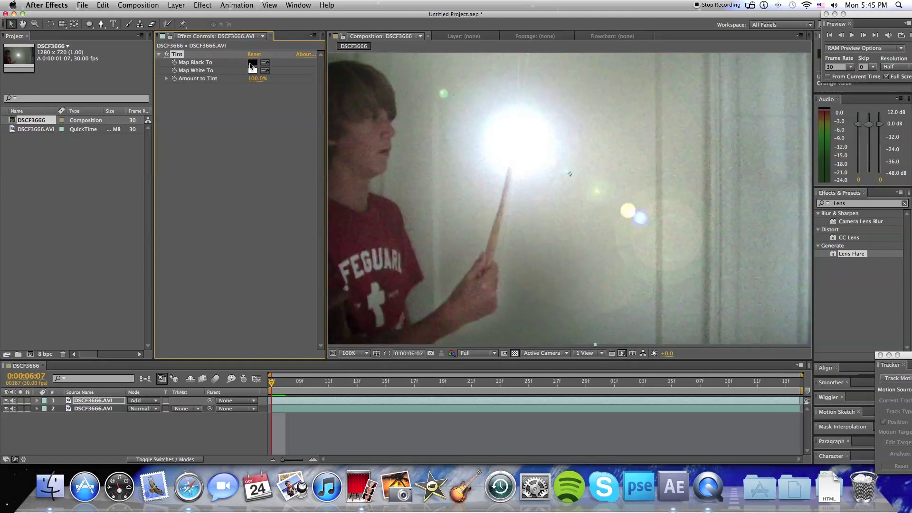
left_click(251, 64)
left_click(141, 125)
left_click(97, 89)
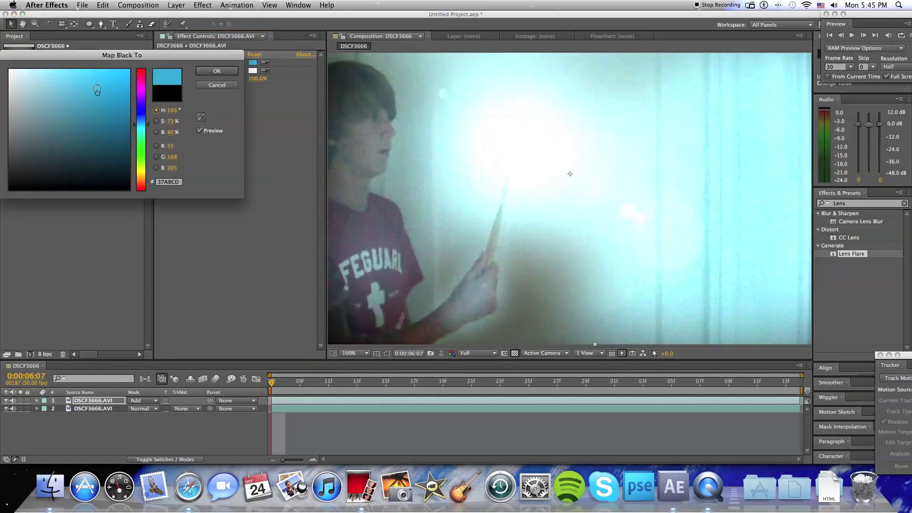
mouse_move(97, 89)
left_mouse_down()
mouse_move(102, 149)
mouse_move(82, 118)
mouse_move(79, 69)
mouse_move(9, 189)
mouse_move(50, 95)
mouse_move(104, 122)
mouse_move(140, 169)
left_mouse_up()
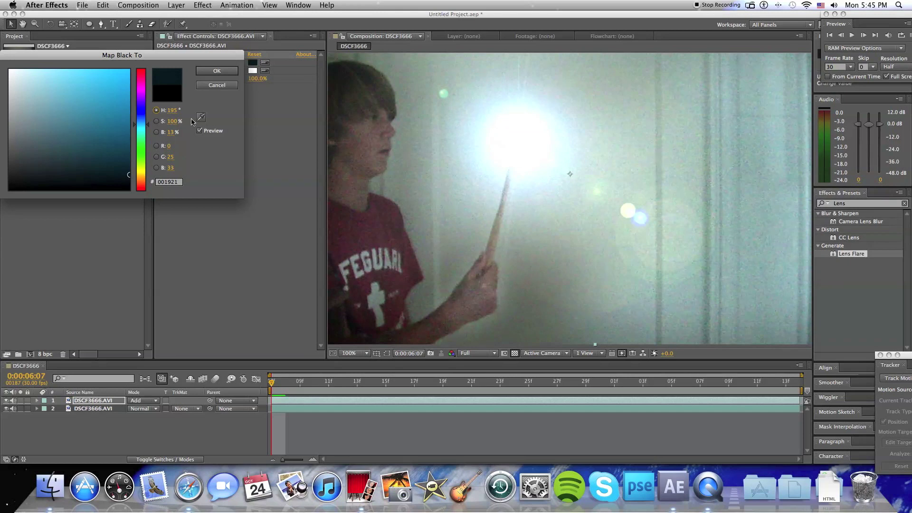
left_click(216, 71)
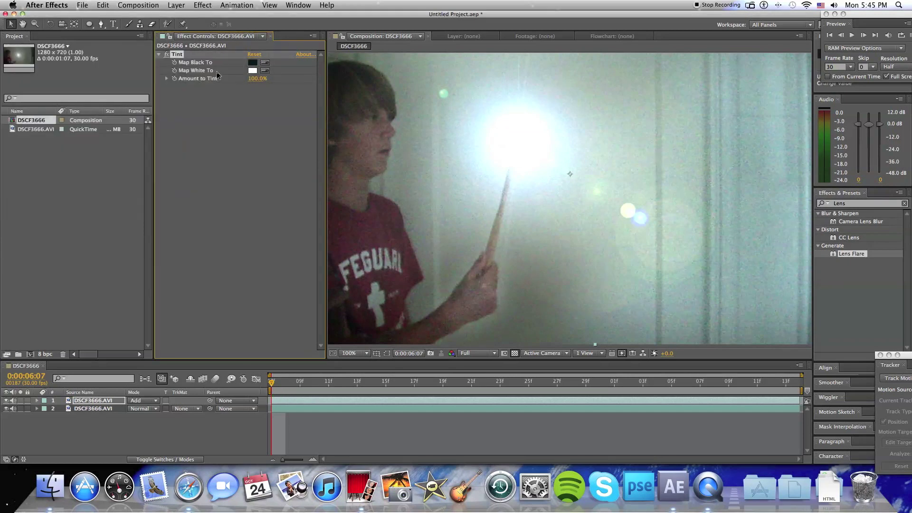
Fine-tune the dark teal Map Black To shade and lower Amount to Tint to 59%
left_click(253, 63)
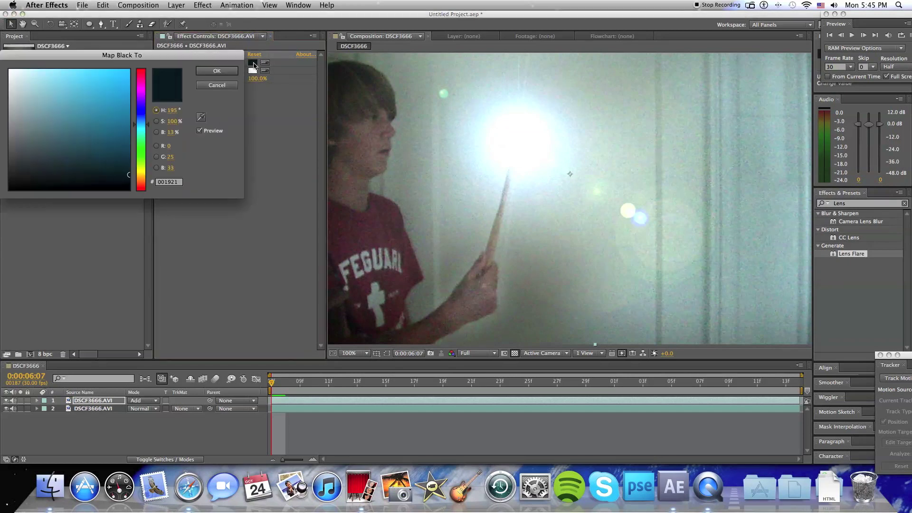
mouse_move(124, 142)
left_mouse_down()
mouse_move(123, 79)
mouse_move(89, 77)
mouse_move(71, 98)
mouse_move(47, 78)
mouse_move(93, 146)
mouse_move(120, 155)
mouse_move(99, 164)
left_mouse_up()
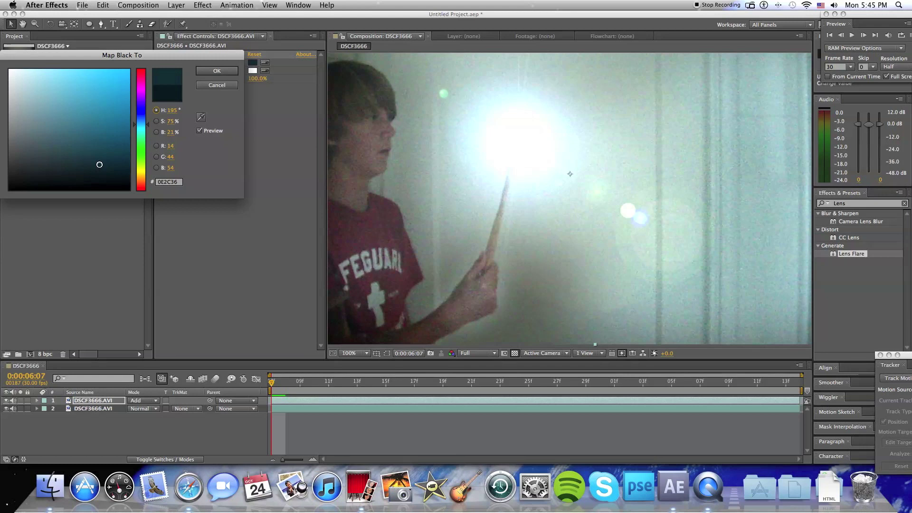
left_click(204, 73)
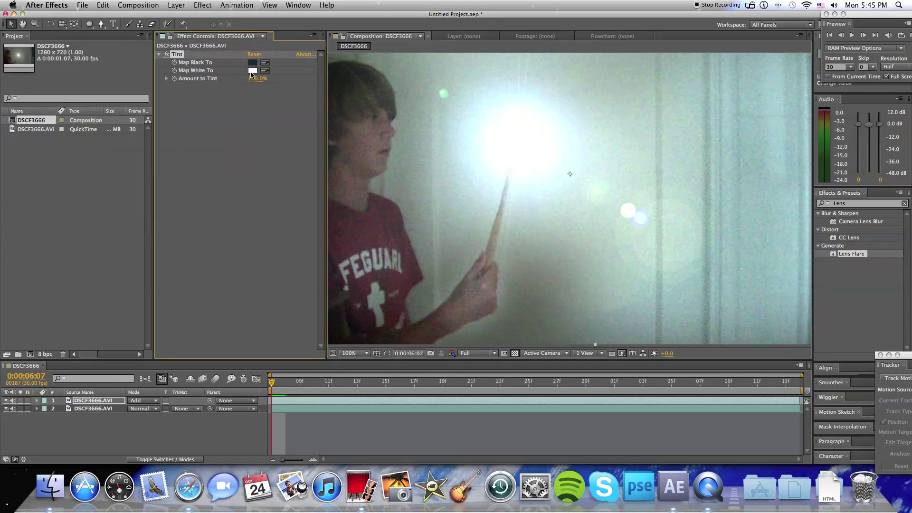
left_click_drag(241, 78, 240, 79)
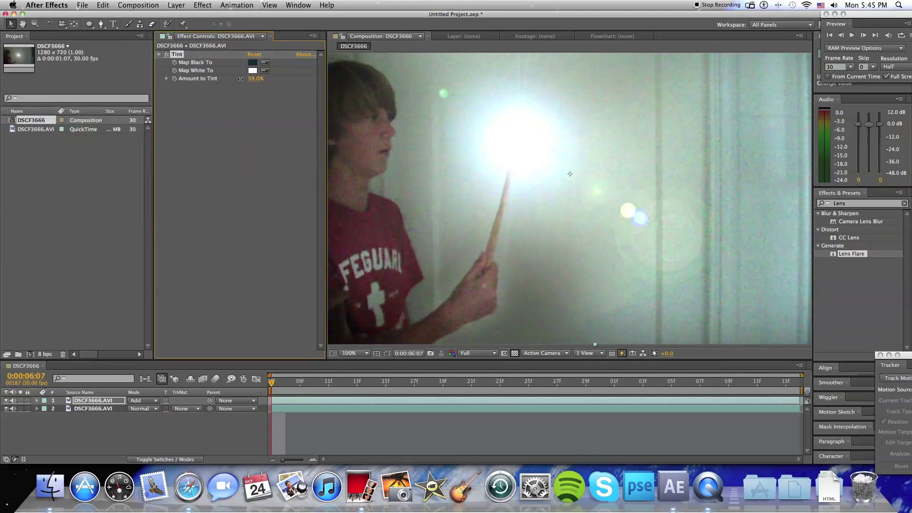
Show the bottom layer's Lens Flare settings and dim Flare Brightness to 65%
scroll(643, 149, "down", 4)
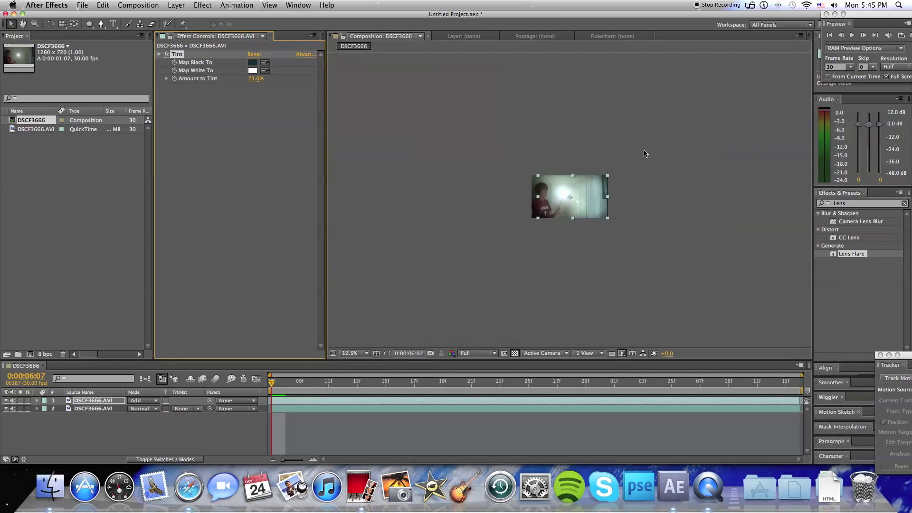
scroll(643, 149, "up", 4)
scroll(643, 150, "down", 4)
scroll(644, 153, "up", 1)
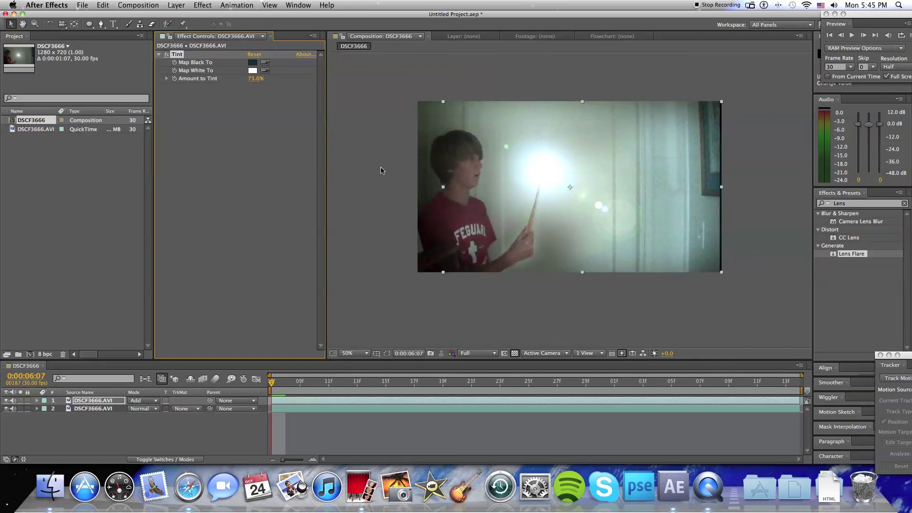
left_click(84, 410)
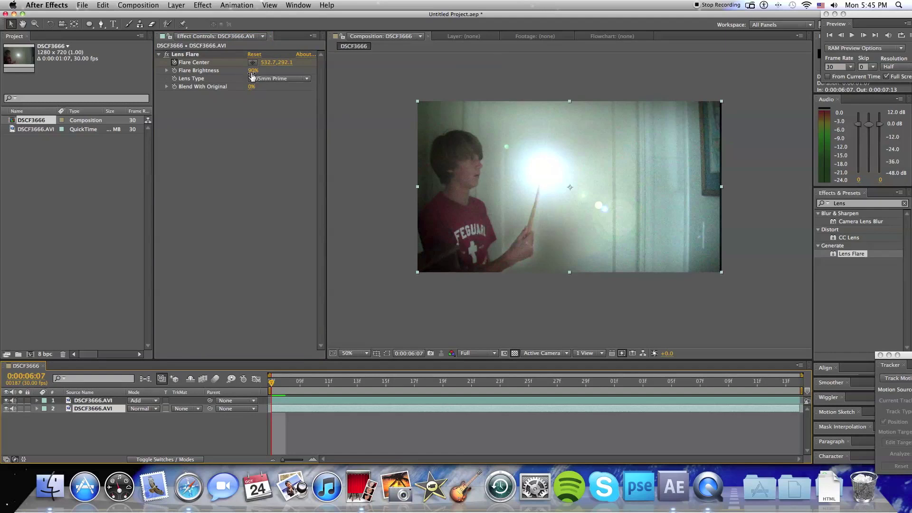
left_click_drag(250, 71, 240, 72)
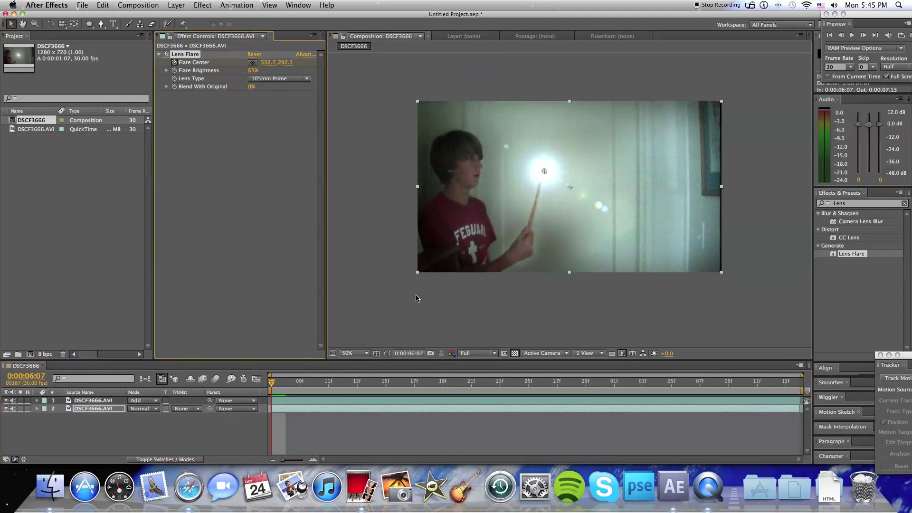
Preview the flare at later frames, return to 0:00:06:15, and lower Blend With Original
left_click_drag(280, 385, 500, 386)
key("KP_0")
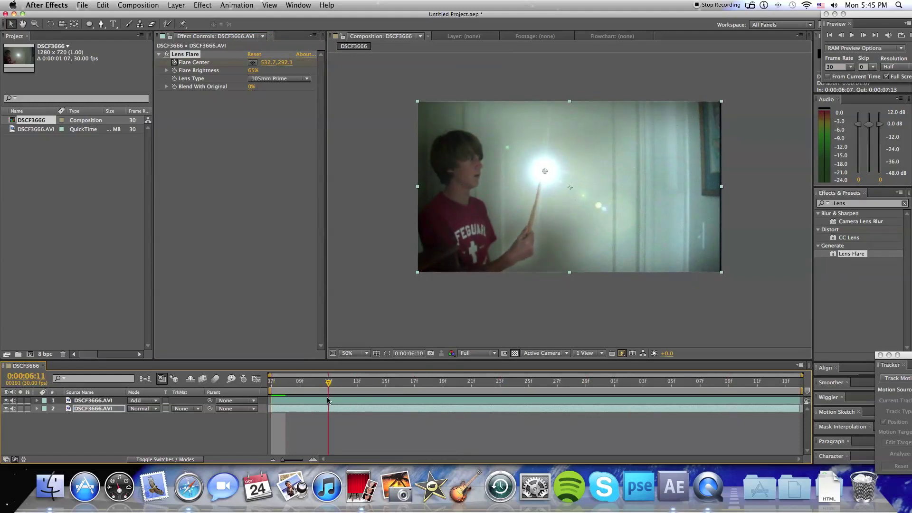
left_click_drag(792, 395, 372, 395)
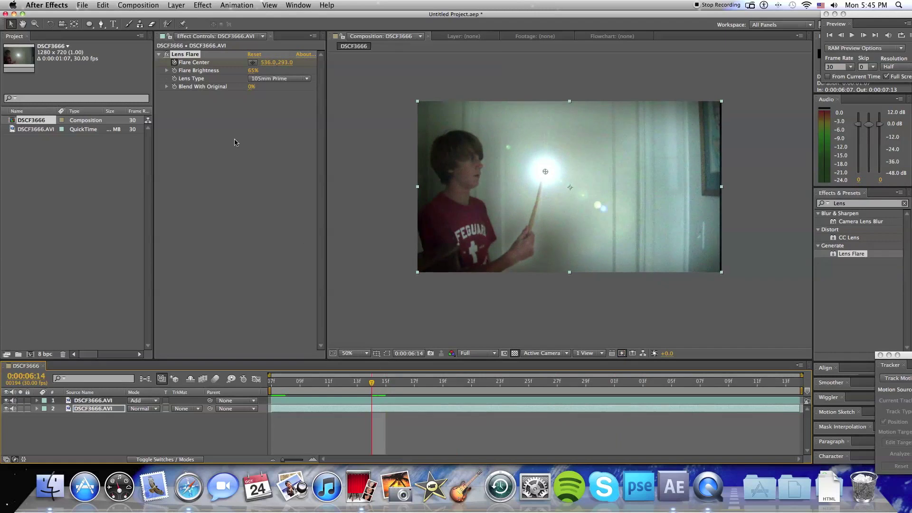
left_click_drag(252, 87, 87, 90)
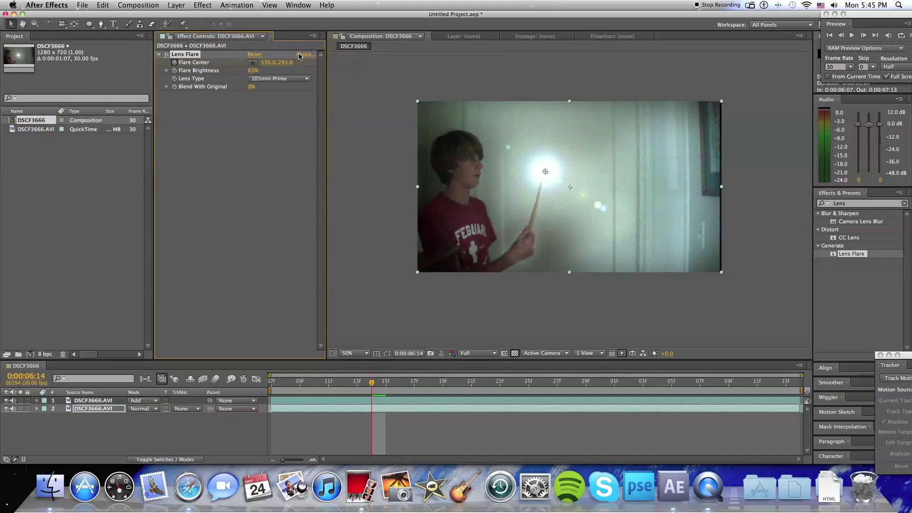
Change the Lens Flare's Lens Type to 105mm Prime
left_click(272, 81)
left_click(273, 97)
left_click(273, 79)
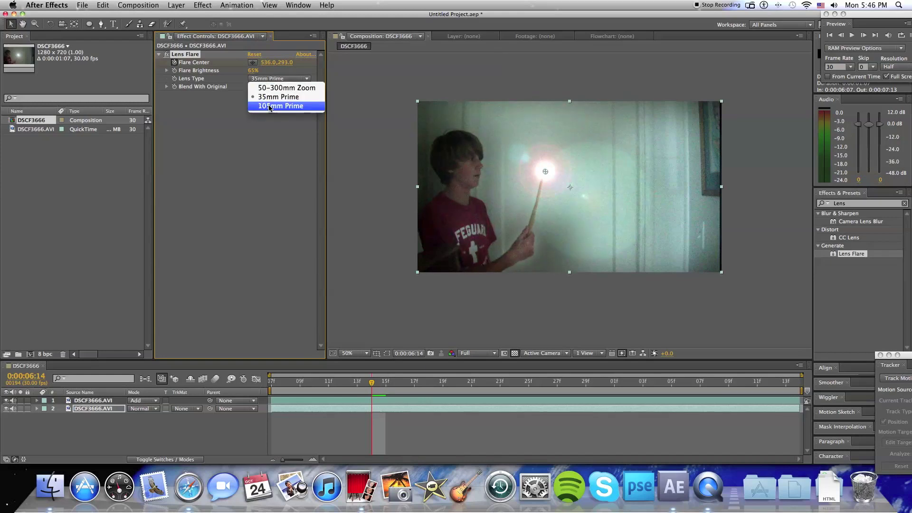
left_click(278, 108)
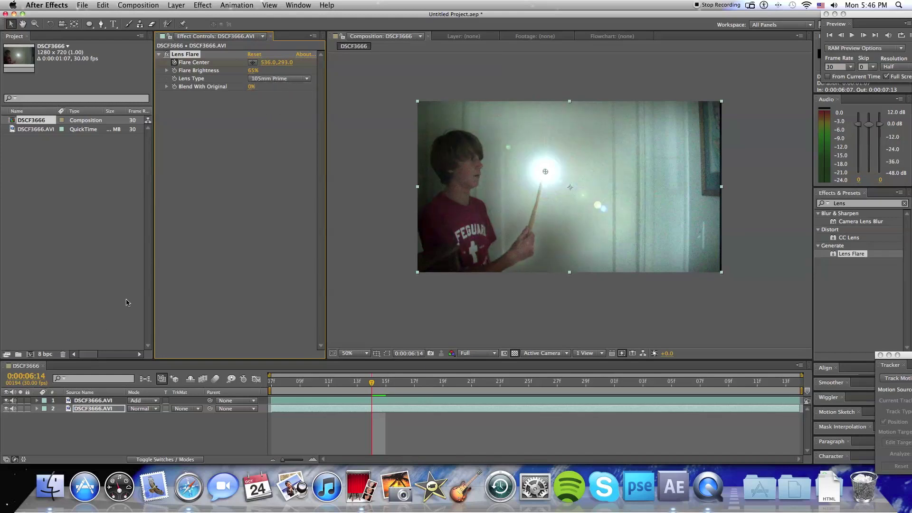
left_click(114, 403)
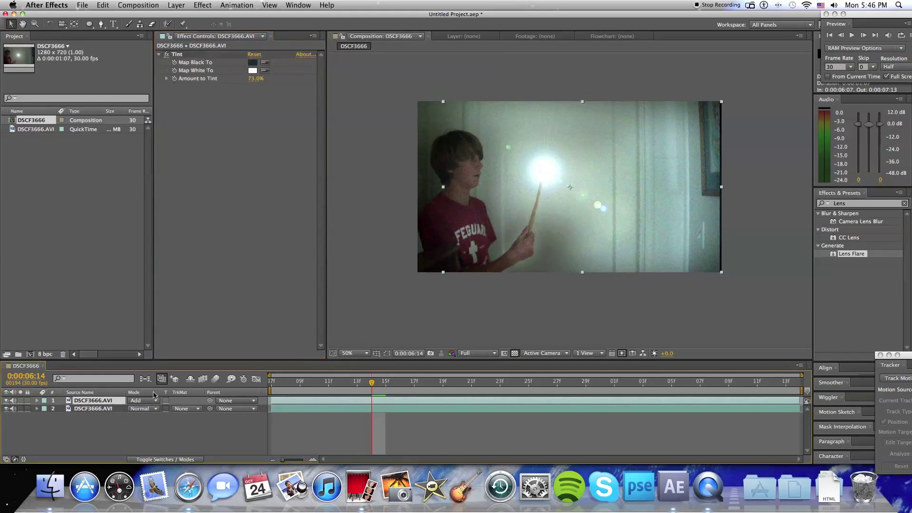
Play back, compare with the tinted top layer toggled off and on, then set Amount to Tint to 44%
left_click_drag(372, 383, 345, 388)
key("space")
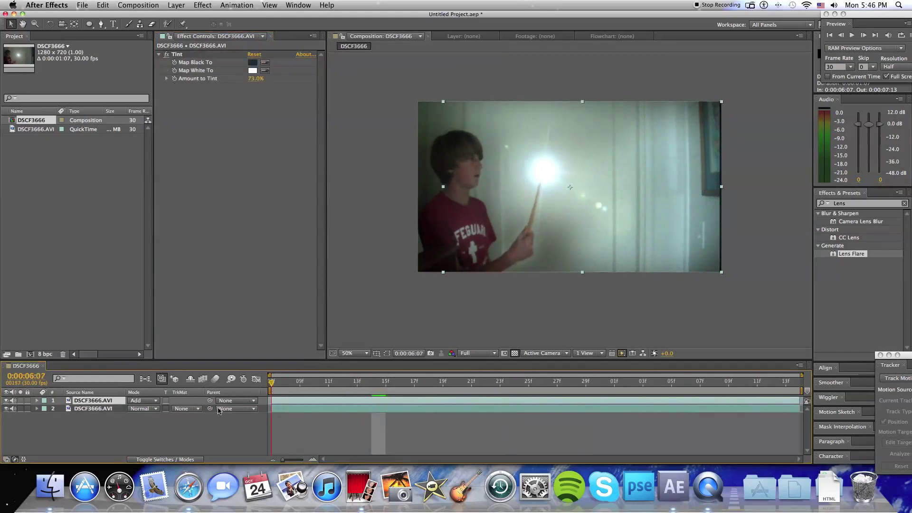
left_click(7, 400)
left_click(7, 400)
left_click(7, 400)
left_click(7, 400)
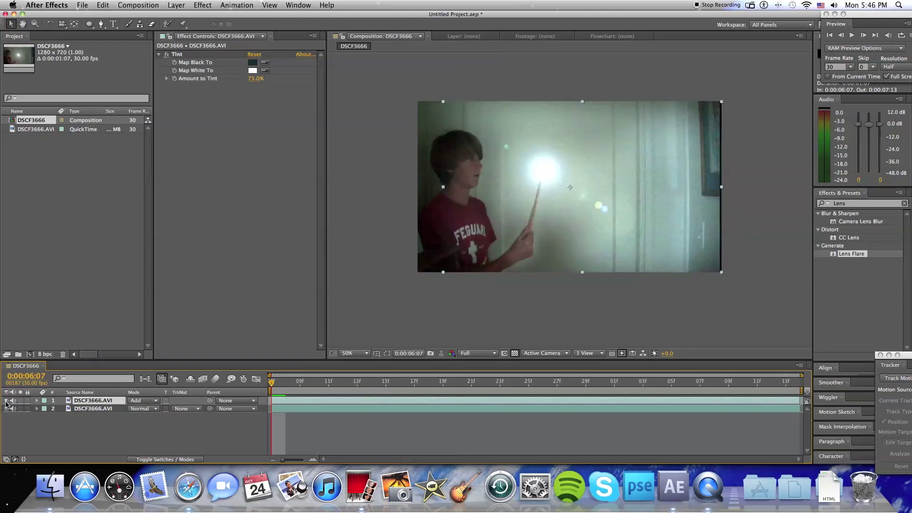
left_click(6, 400)
left_click(7, 400)
left_click(7, 400)
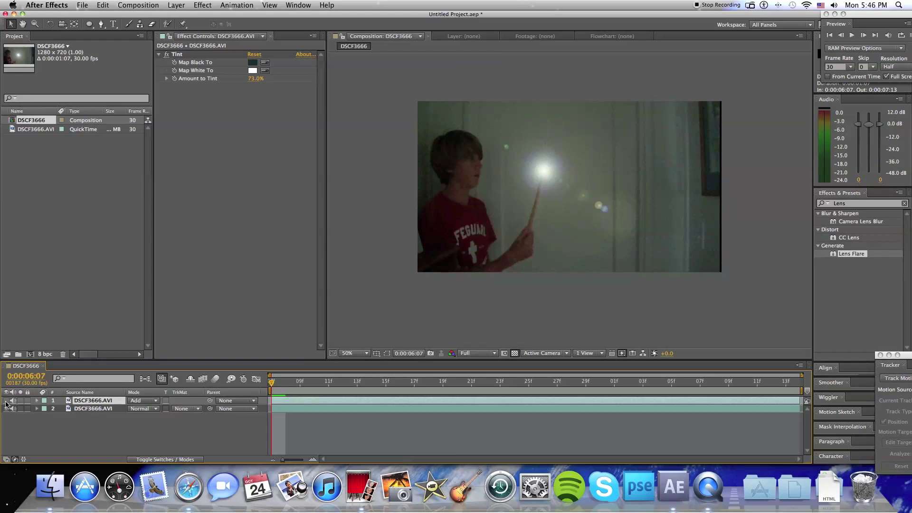
left_click(7, 400)
left_click(7, 400)
left_click(7, 401)
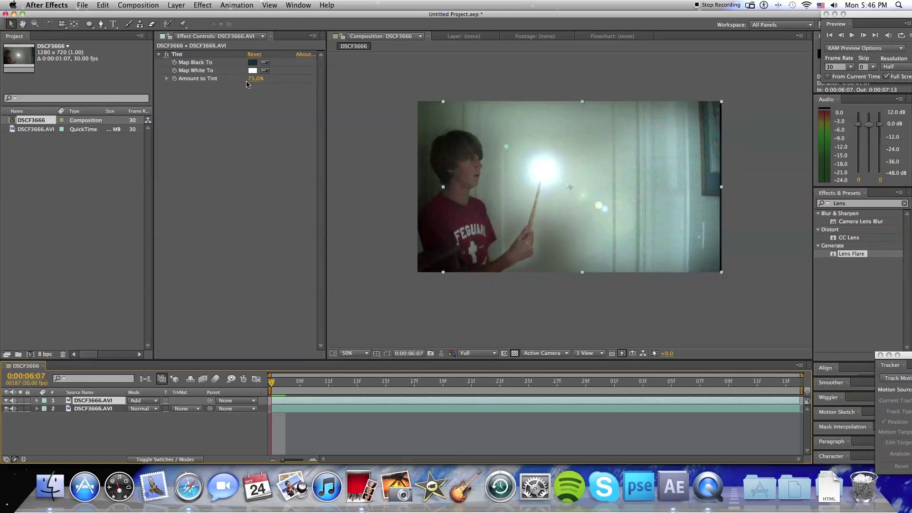
left_click_drag(252, 79, 178, 82)
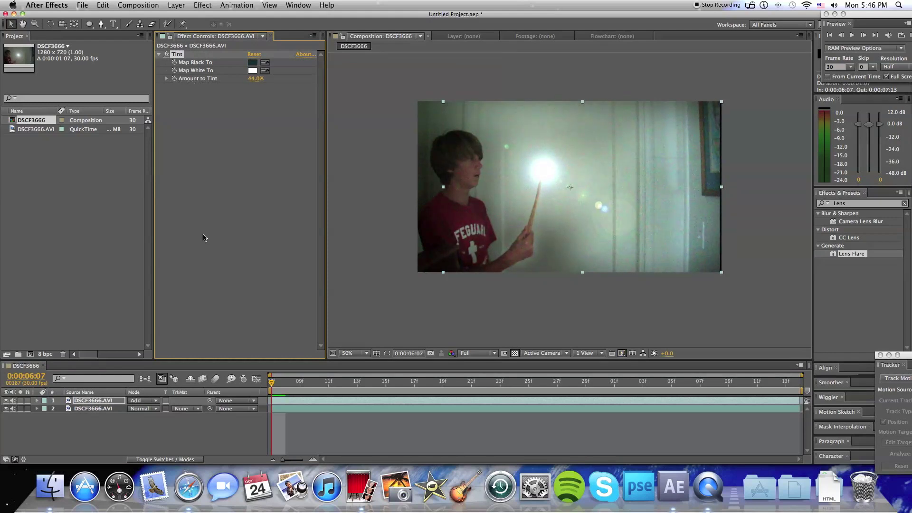
Duplicate the top footage layer and remove the Tint effect from the copy
left_click(107, 401)
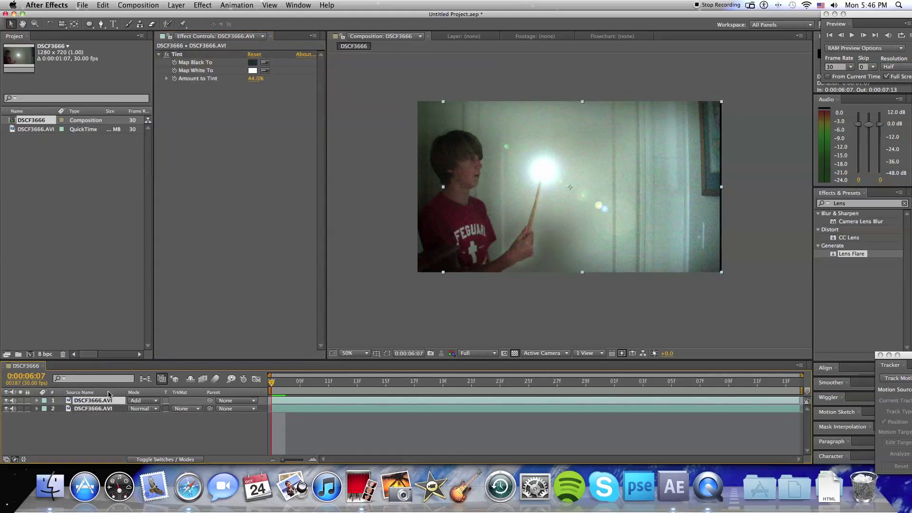
key("super+d")
left_click(206, 57)
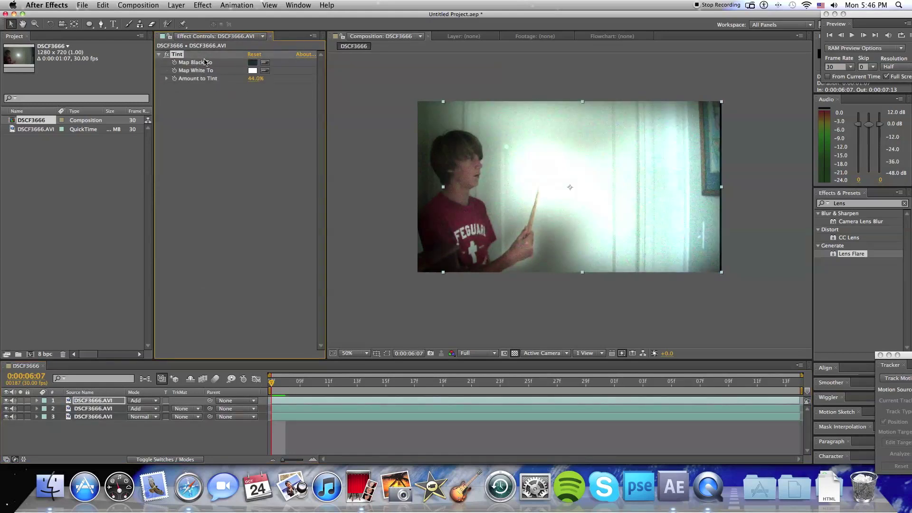
key("Delete")
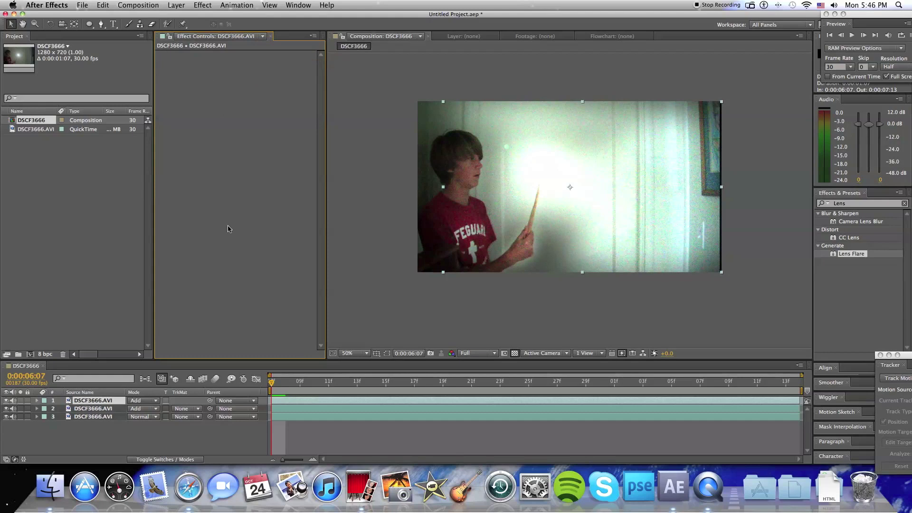
Set the new top layer's Opacity to 0%
left_click(85, 402)
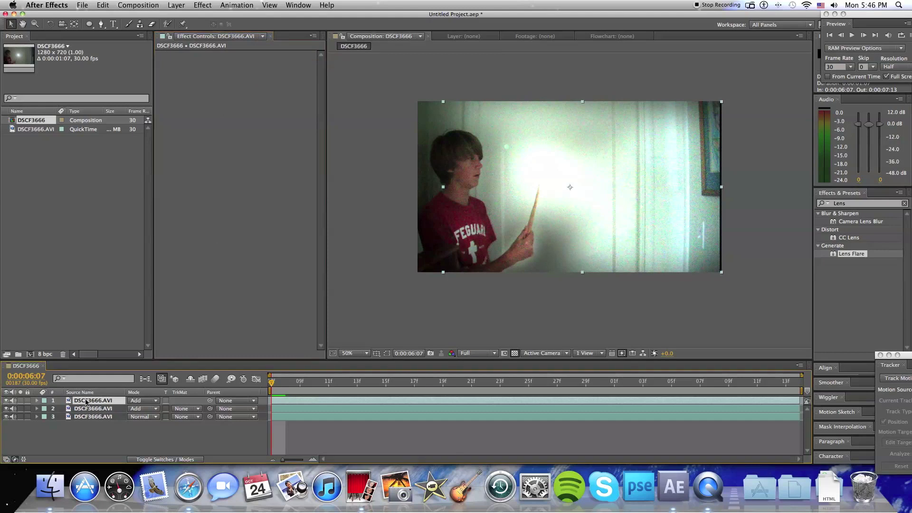
key("t")
left_click_drag(134, 409, 70, 410)
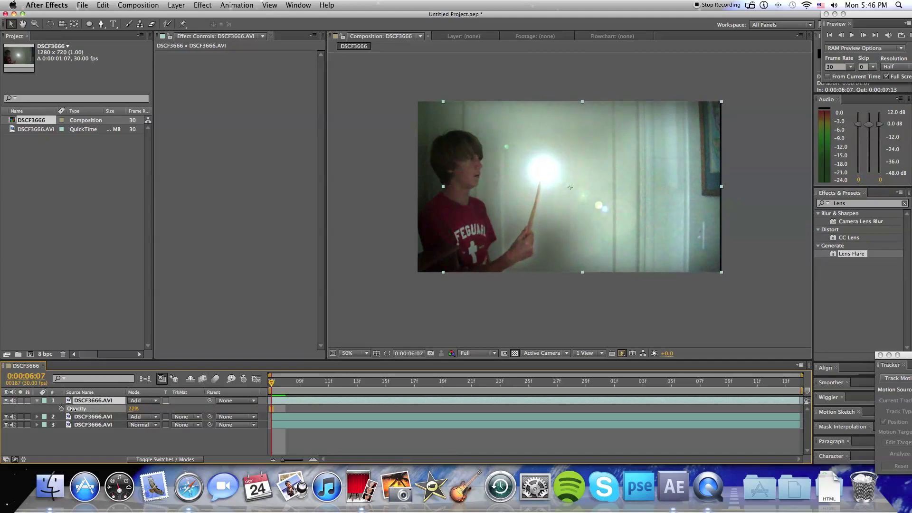
key("Return")
mouse_move(271, 385)
left_mouse_down()
mouse_move(714, 382)
mouse_move(271, 382)
left_mouse_up()
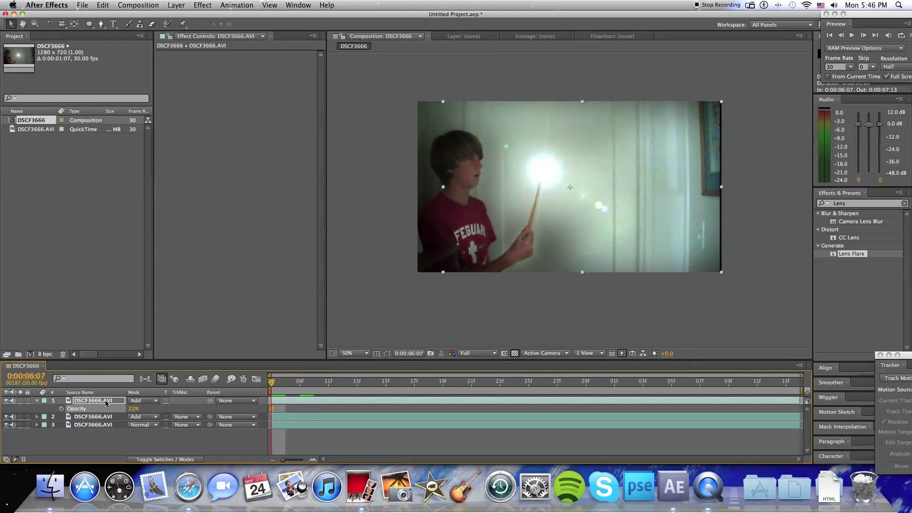
Try Opacity keyframes fading 0% to 100% by 6:23, then delete both keyframes
left_click(61, 408)
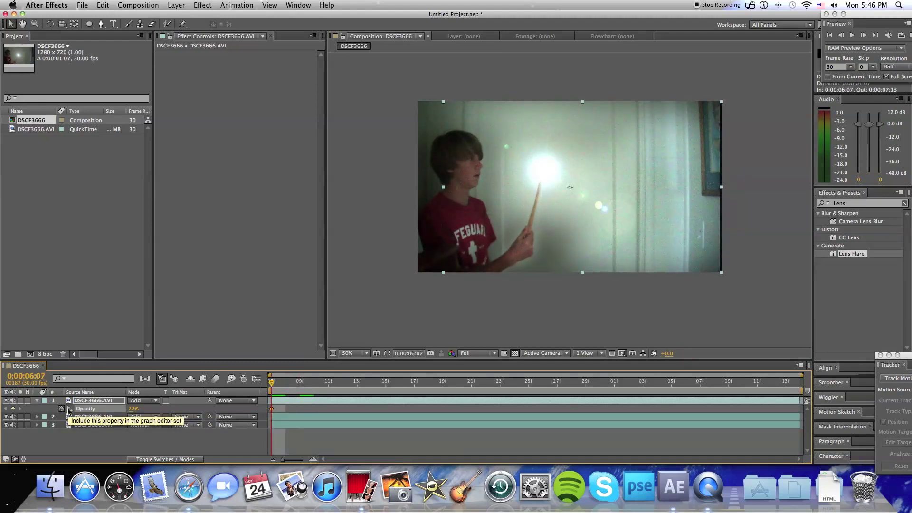
left_click_drag(134, 411, 210, 407)
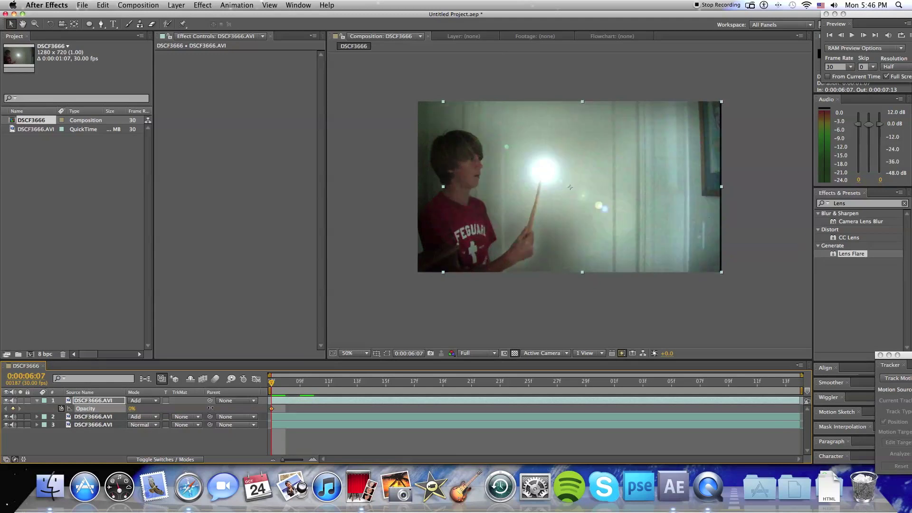
left_click_drag(282, 386, 500, 382)
left_click_drag(131, 411, 509, 415)
left_click_drag(499, 382, 536, 389)
key("Home")
left_click_drag(516, 409, 256, 410)
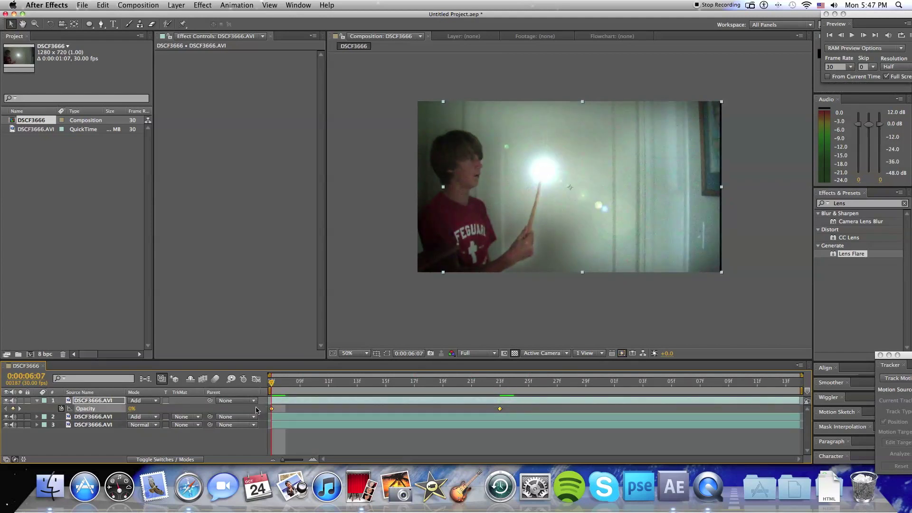
key("Delete")
Set the Lens Flare layer's Flare Brightness to 0% at 0:00:06:07
left_click(38, 401)
left_click(71, 417)
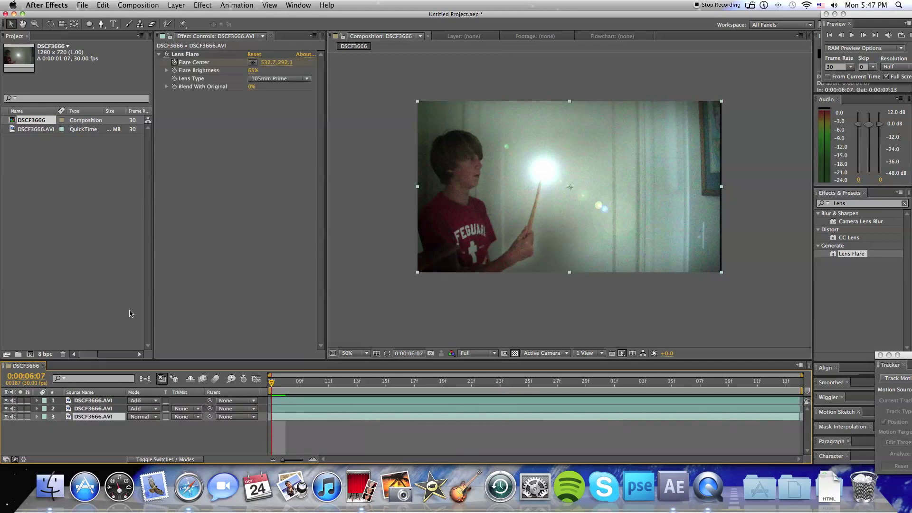
left_click(192, 55)
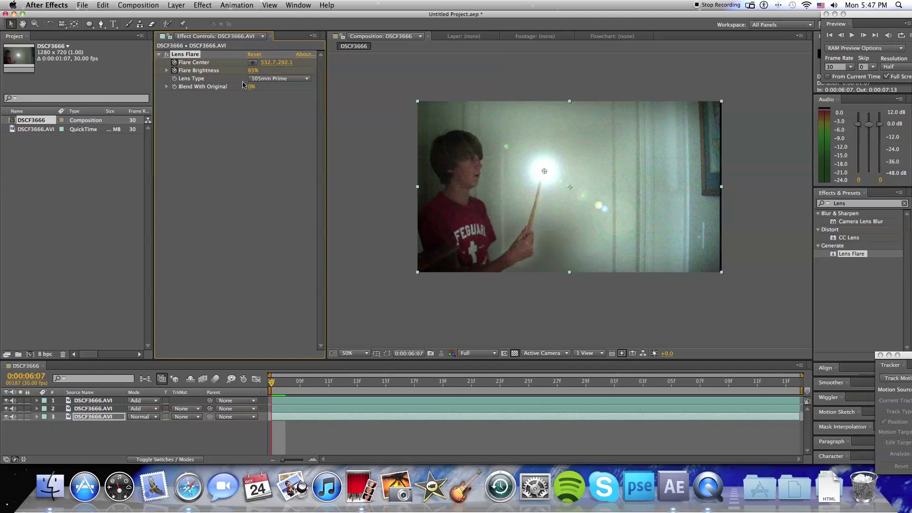
left_click(252, 70)
type("0")
key("Return")
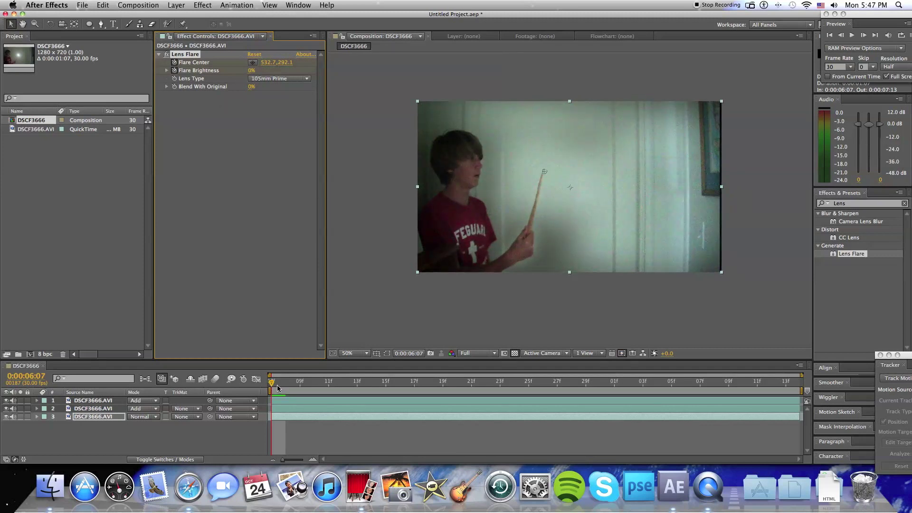
Set Flare Brightness to 60% at 0:00:06:24 and play back the fade-in from the start
left_click_drag(278, 388, 514, 387)
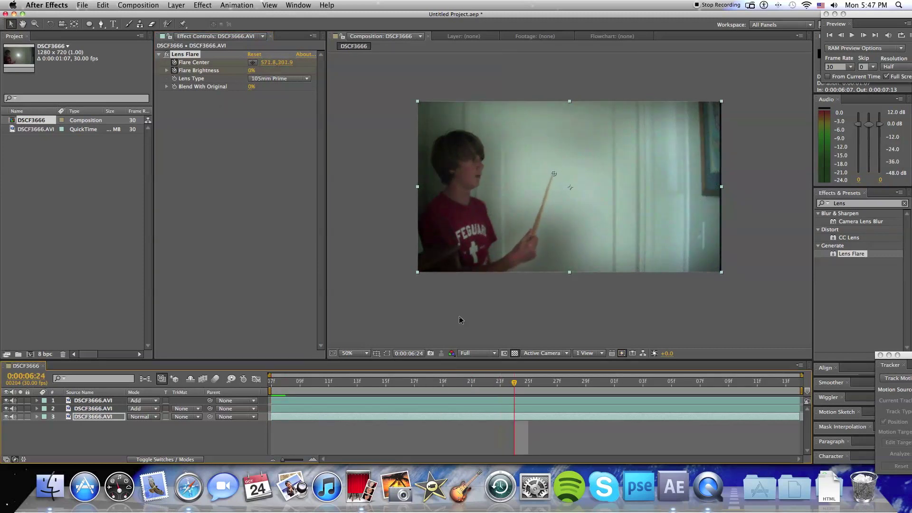
left_click(251, 71)
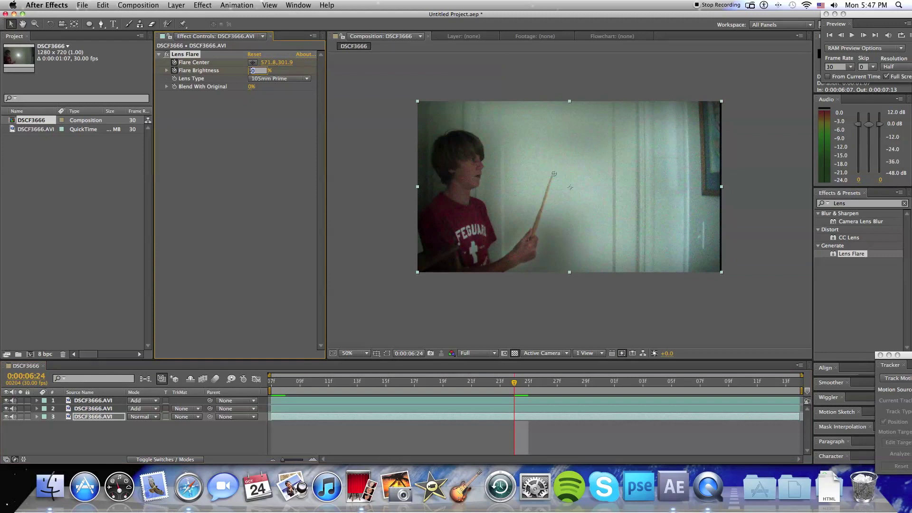
key("Return")
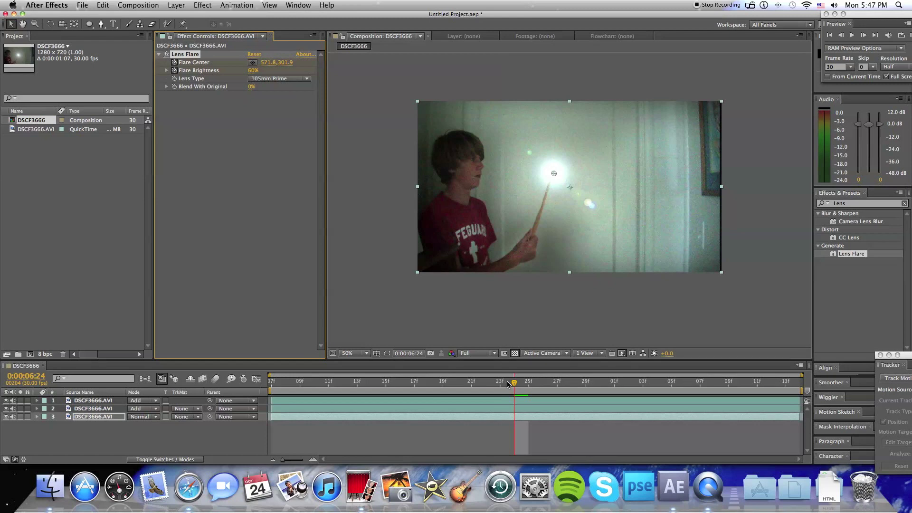
left_click_drag(508, 385, 261, 395)
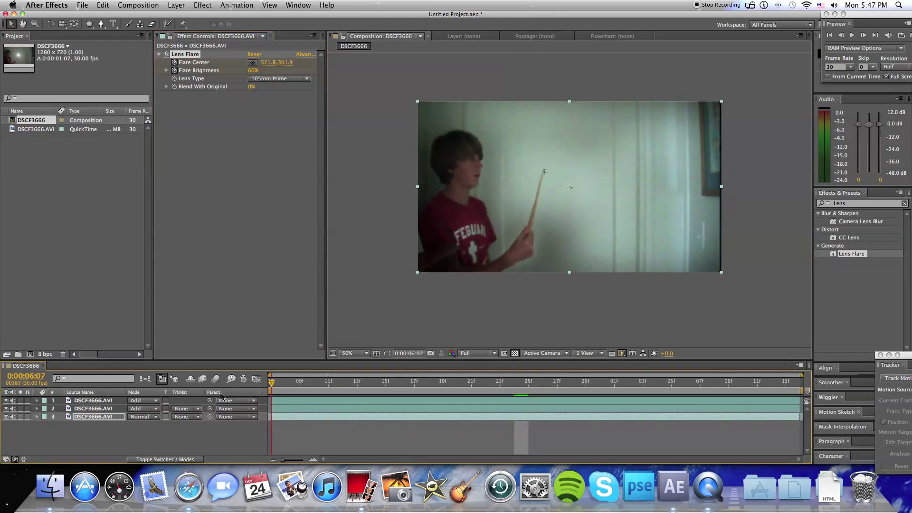
key("space")
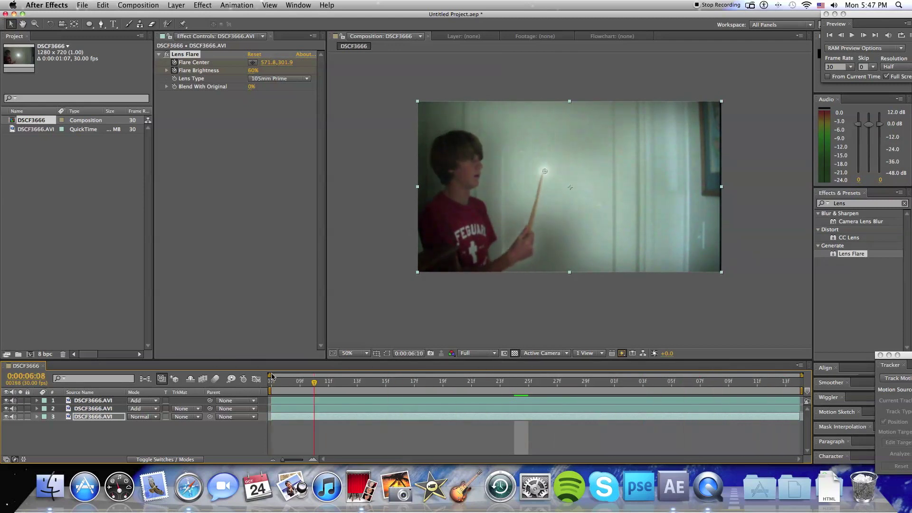
left_click(544, 300)
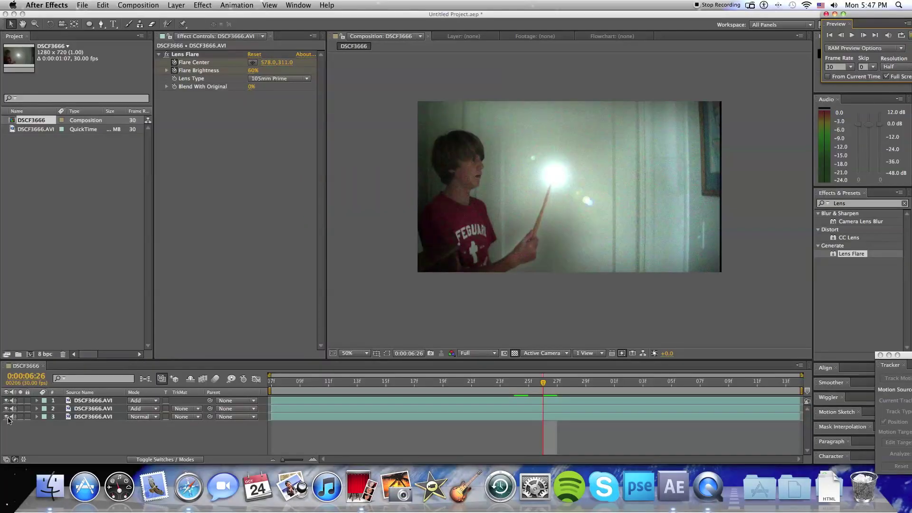
key("super+a")
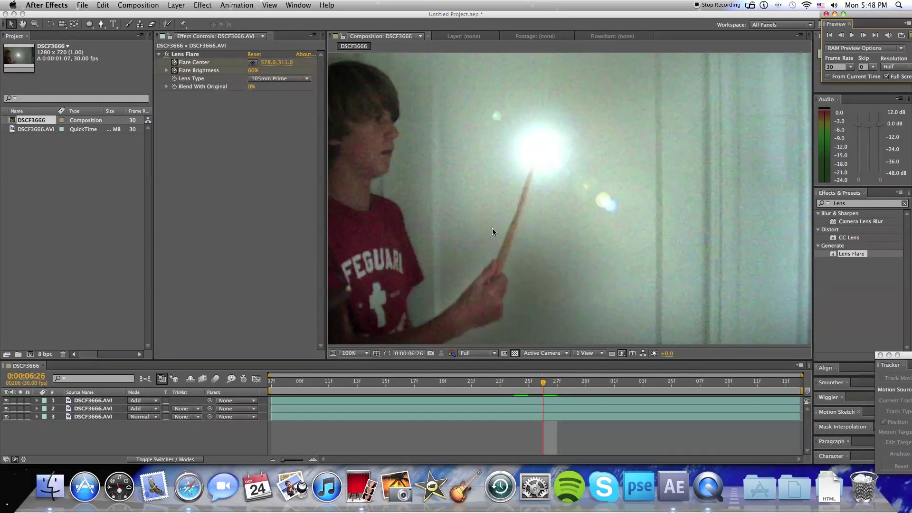
scroll(578, 138, "down", 4)
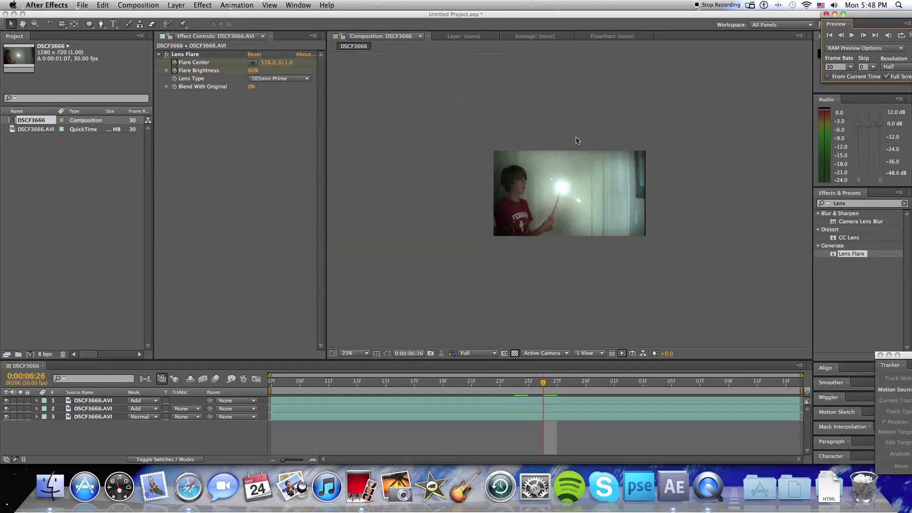
scroll(575, 140, "up", 4)
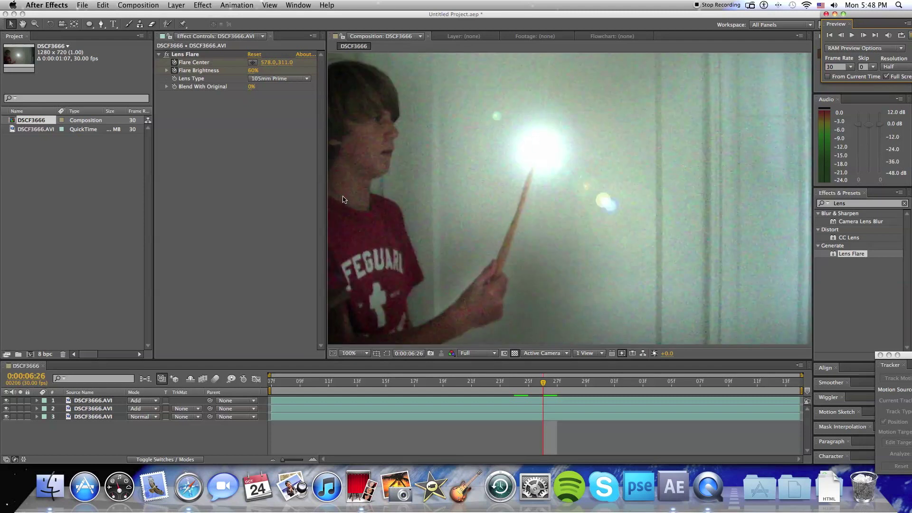
key("grave")
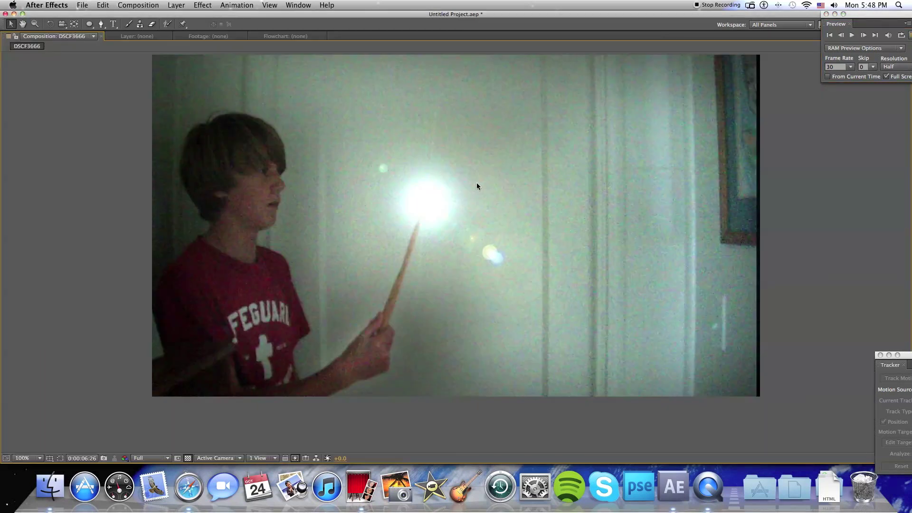
left_click(47, 5)
left_click(47, 5)
scroll(159, 187, "up", 1)
key("grave")
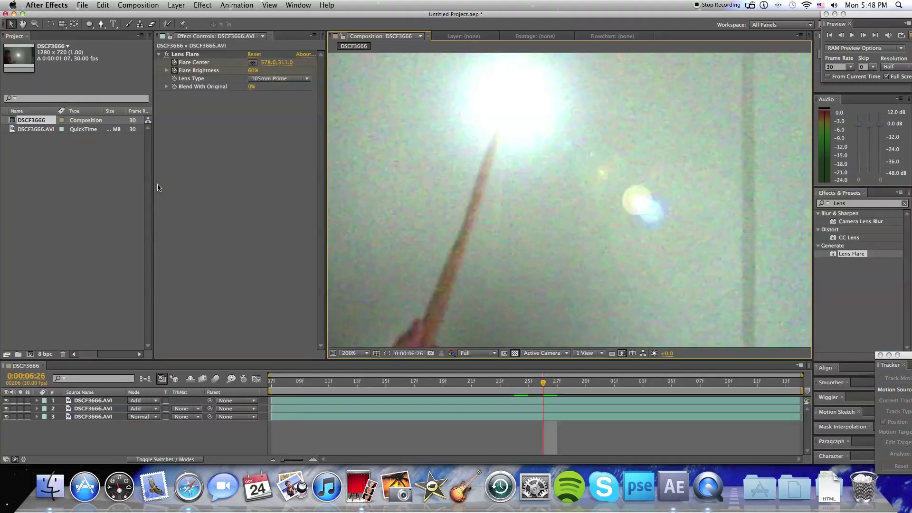
scroll(399, 187, "down", 10)
scroll(411, 187, "up", 6)
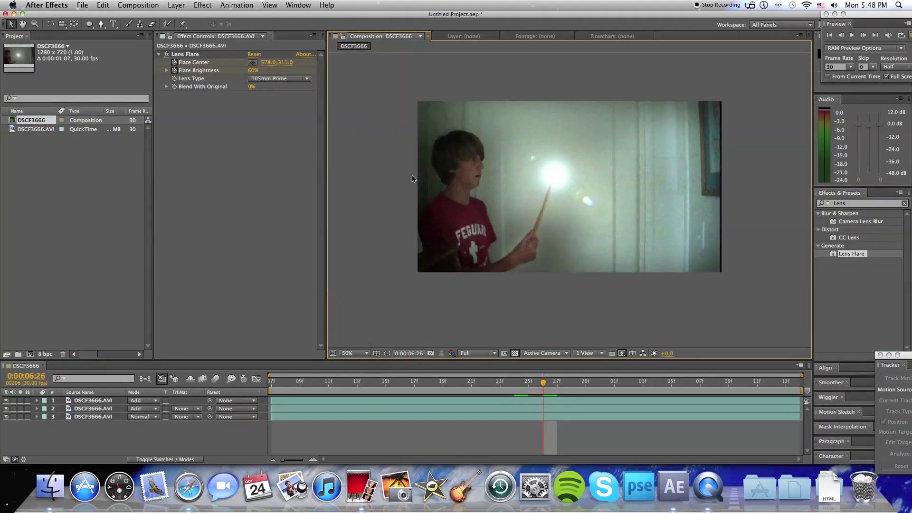